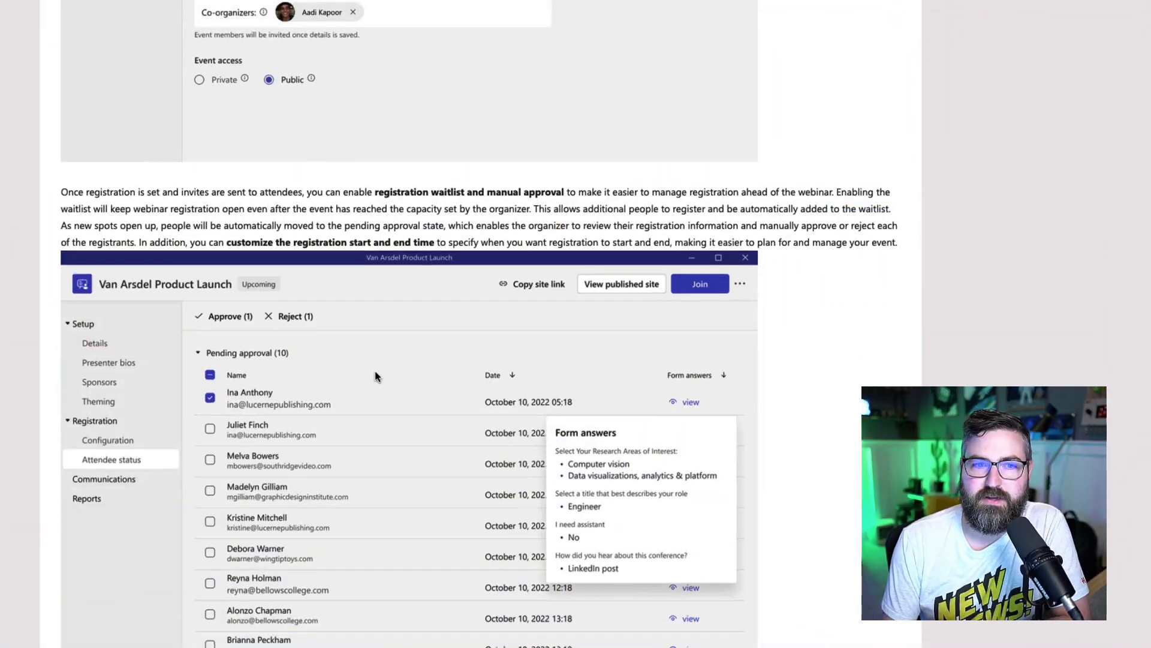
{"action": "scroll", "coordinate": [376, 376], "scroll_direction": "down", "scroll_amount": 1}
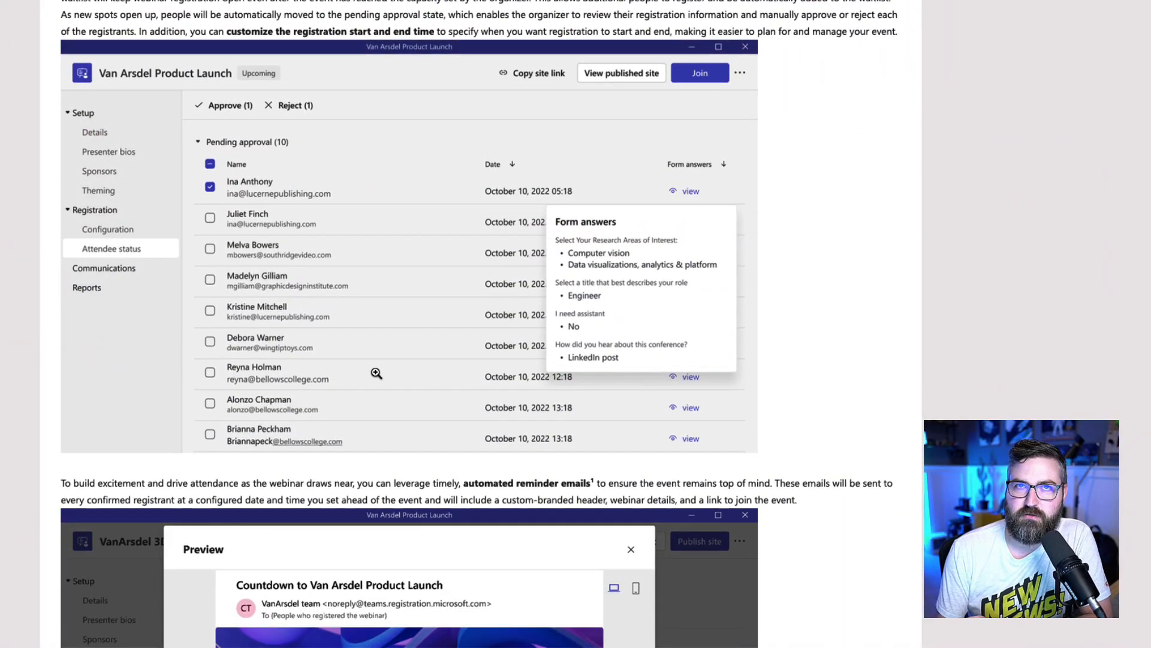
{"action": "scroll", "coordinate": [376, 373], "scroll_direction": "down", "scroll_amount": 5}
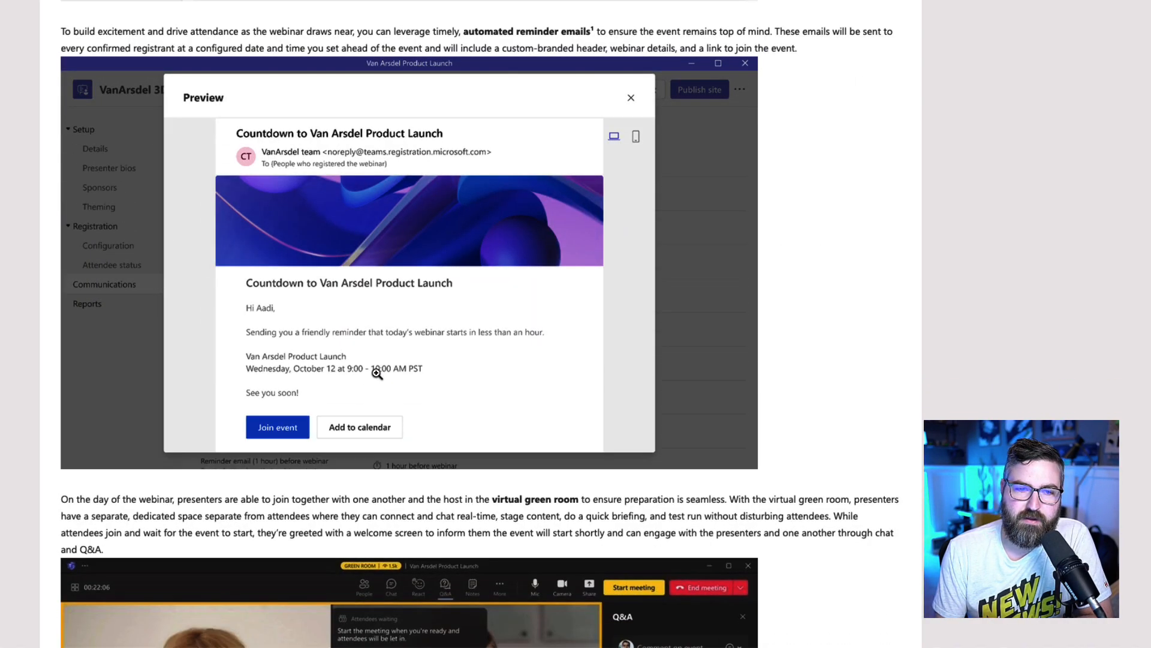
{"action": "scroll", "coordinate": [376, 373], "scroll_direction": "down", "scroll_amount": 4}
{"action": "scroll", "coordinate": [376, 373], "scroll_direction": "down", "scroll_amount": 2}
{"action": "scroll", "coordinate": [377, 373], "scroll_direction": "down", "scroll_amount": 6}
{"action": "scroll", "coordinate": [377, 373], "scroll_direction": "down", "scroll_amount": 8}
{"action": "scroll", "coordinate": [376, 373], "scroll_direction": "down", "scroll_amount": 6}
{"action": "scroll", "coordinate": [376, 373], "scroll_direction": "down", "scroll_amount": 3}
{"action": "scroll", "coordinate": [376, 372], "scroll_direction": "down", "scroll_amount": 1}
{"action": "scroll", "coordinate": [376, 373], "scroll_direction": "down", "scroll_amount": 5}
{"action": "scroll", "coordinate": [376, 373], "scroll_direction": "up", "scroll_amount": 1}
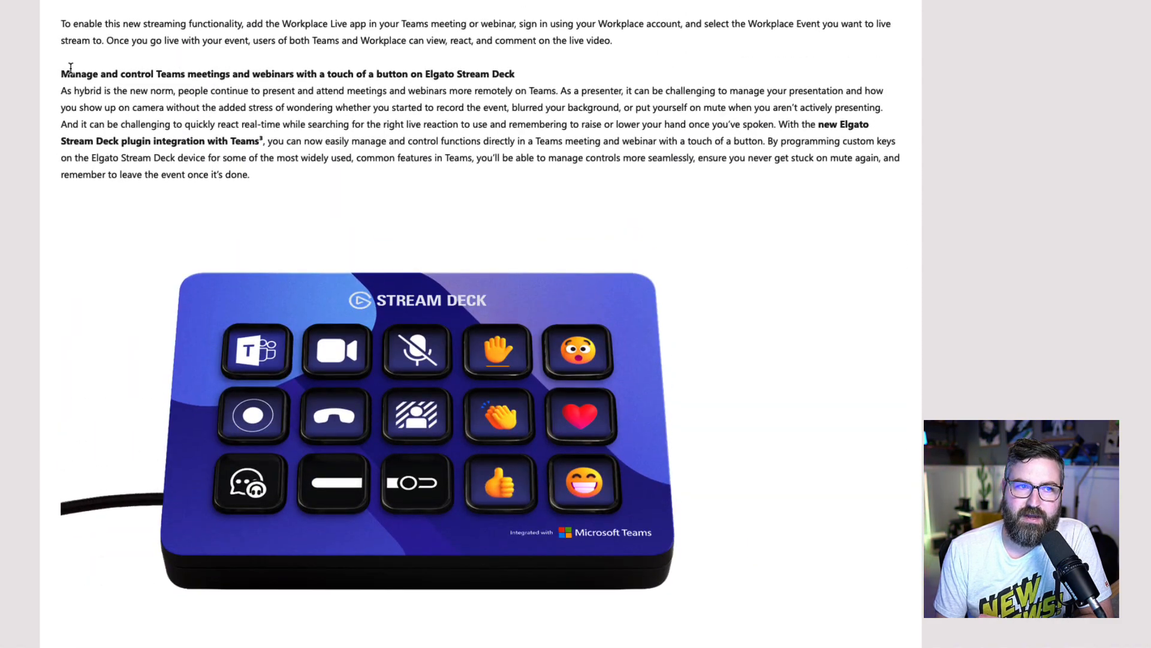
Highlight the Elgato Stream Deck heading and paragraph in the blog article
{"action": "left_click_drag", "start_coordinate": [62, 72], "coordinate": [327, 186]}
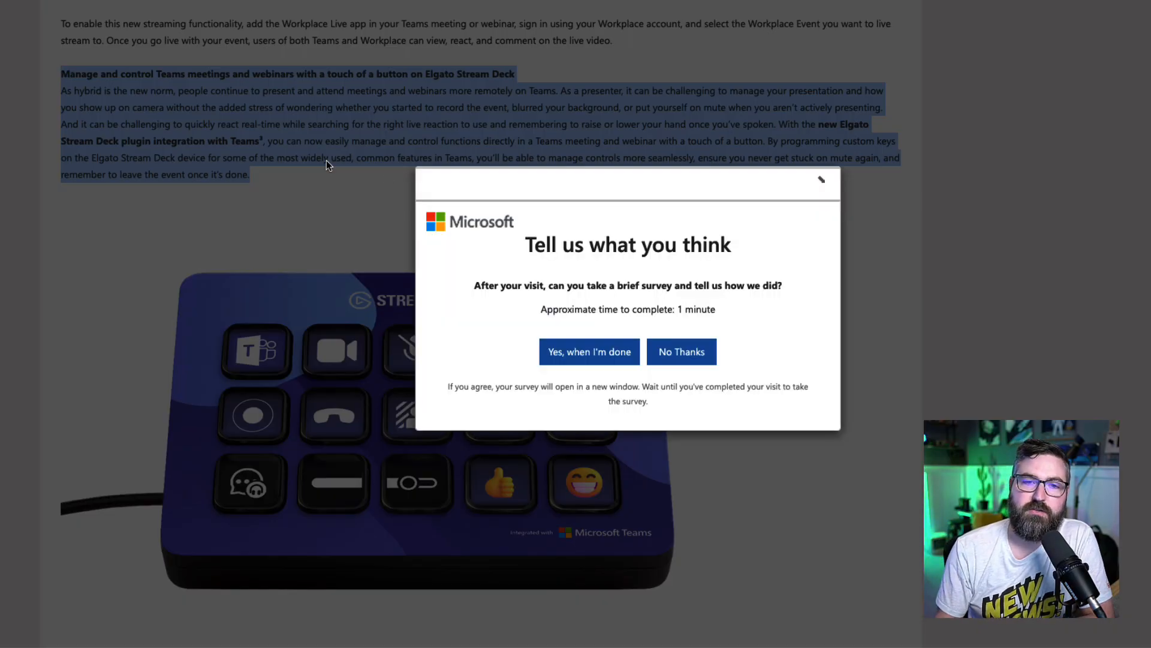
Dismiss the blog's feedback survey popup before the Stream Deck Store opens
{"action": "left_click", "coordinate": [818, 183]}
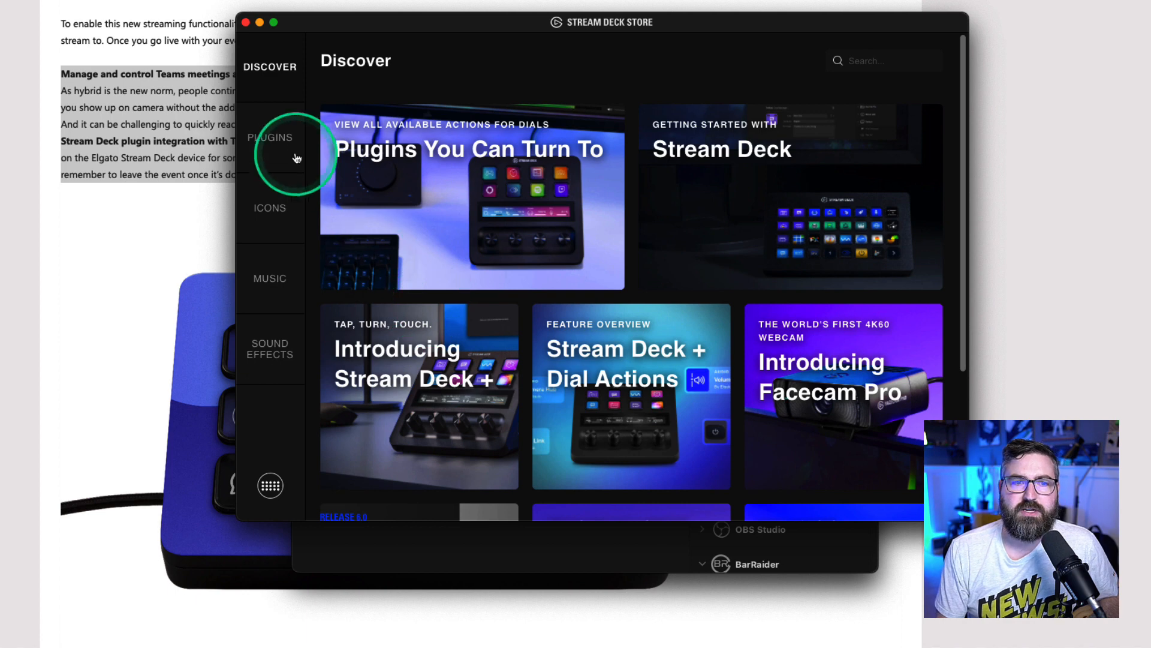
Find Microsoft Teams in the store's Plugins catalogue and install it
{"action": "left_click", "coordinate": [270, 140]}
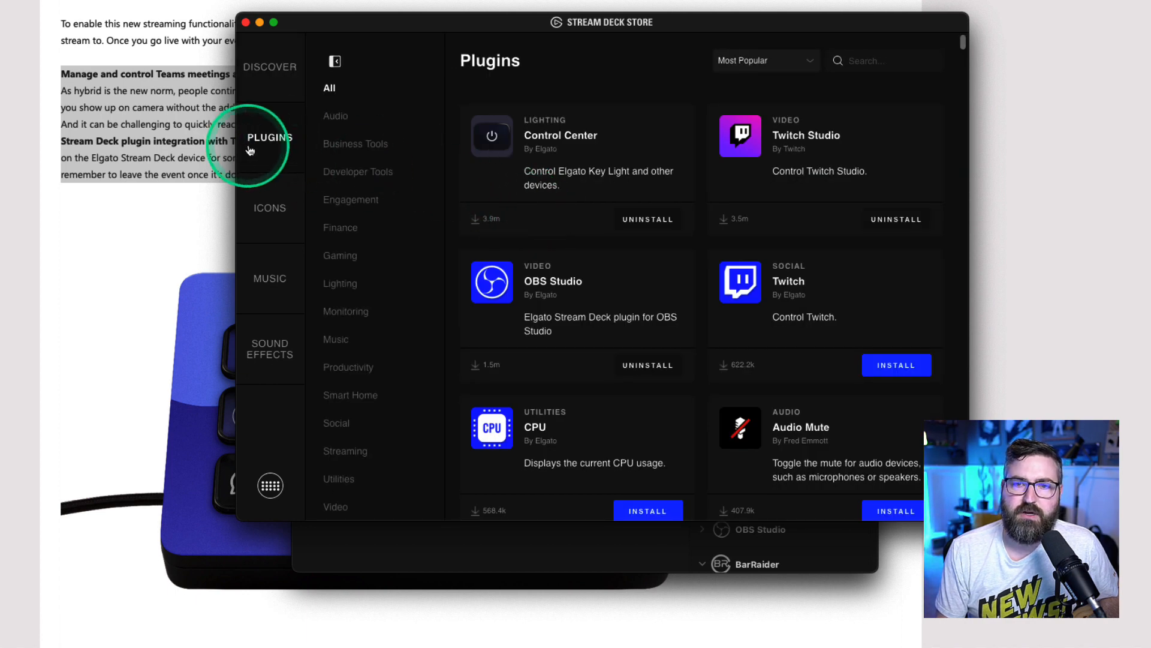
{"action": "left_click", "coordinate": [866, 61]}
{"action": "type", "text": "Teams"}
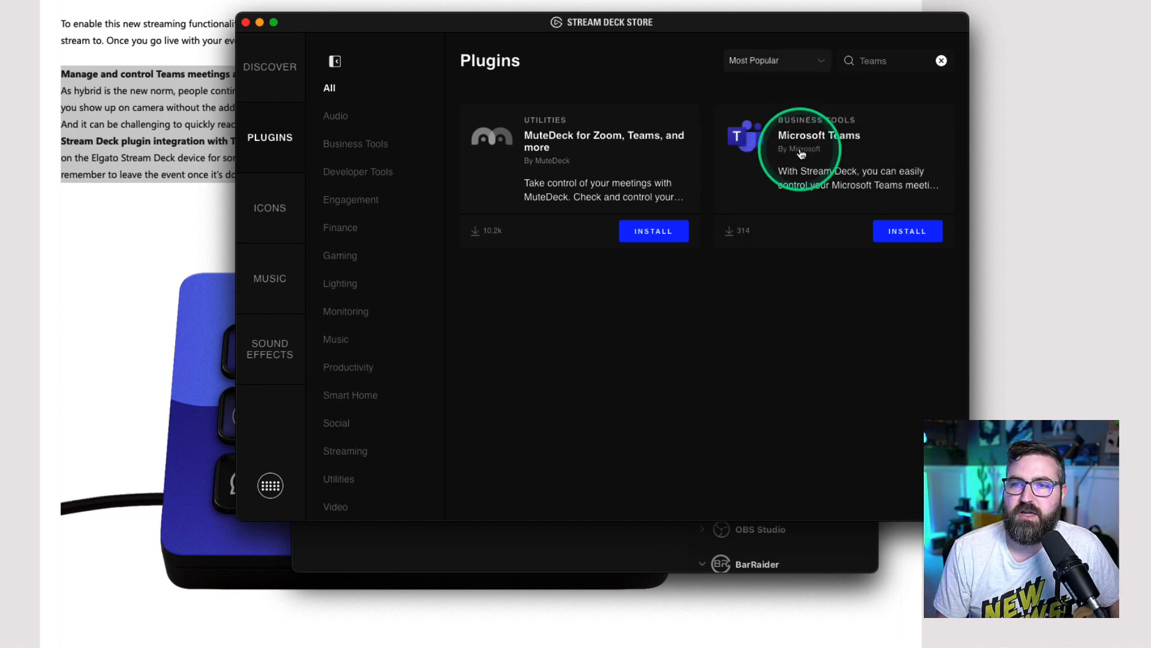
{"action": "left_click", "coordinate": [904, 231]}
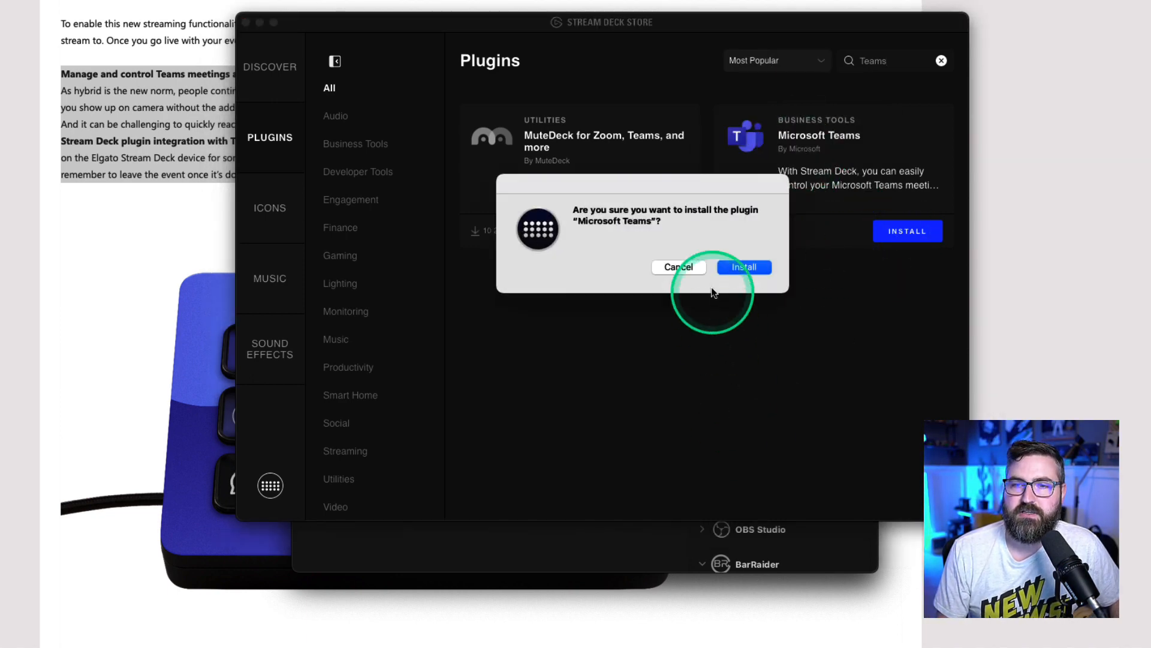
{"action": "left_click", "coordinate": [728, 266]}
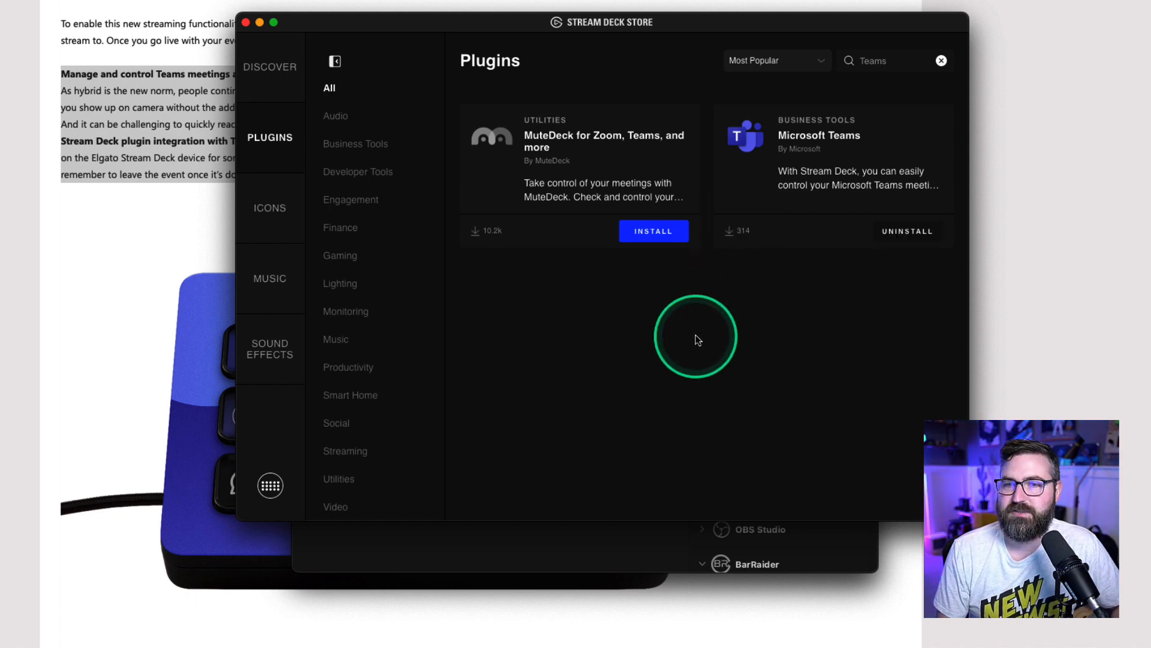
Place a Create Folder key on row 2, title it Teams, and open the empty folder
{"action": "left_click", "coordinate": [246, 23]}
{"action": "scroll", "coordinate": [784, 324], "scroll_direction": "down", "scroll_amount": 10}
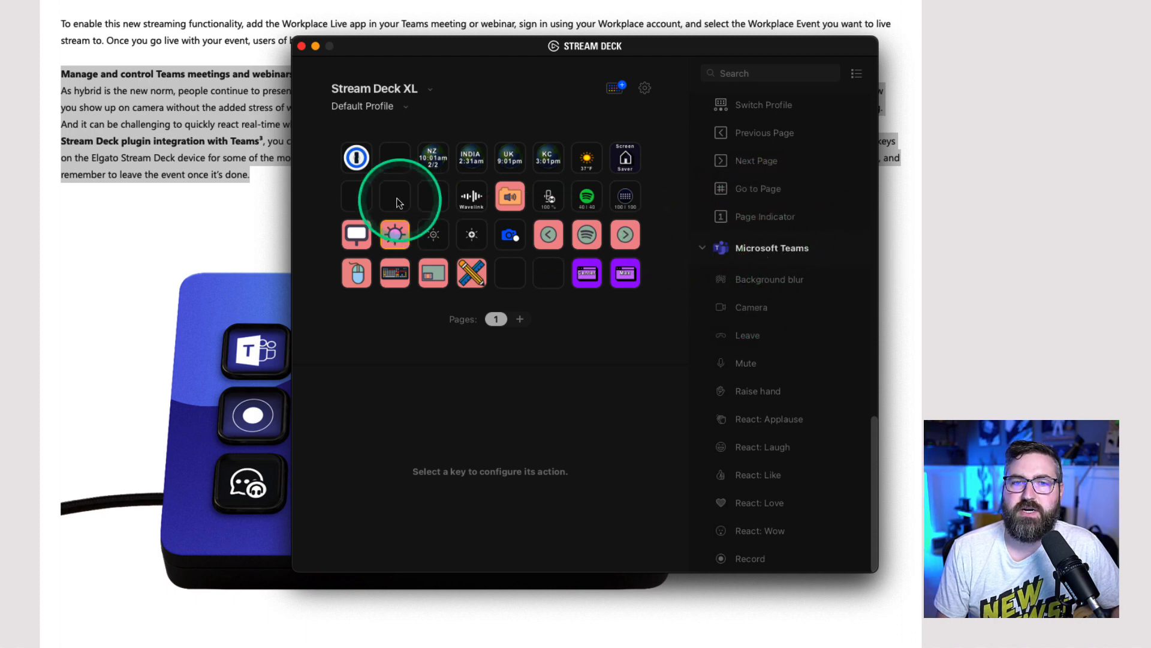
{"action": "scroll", "coordinate": [747, 235], "scroll_direction": "up", "scroll_amount": 5}
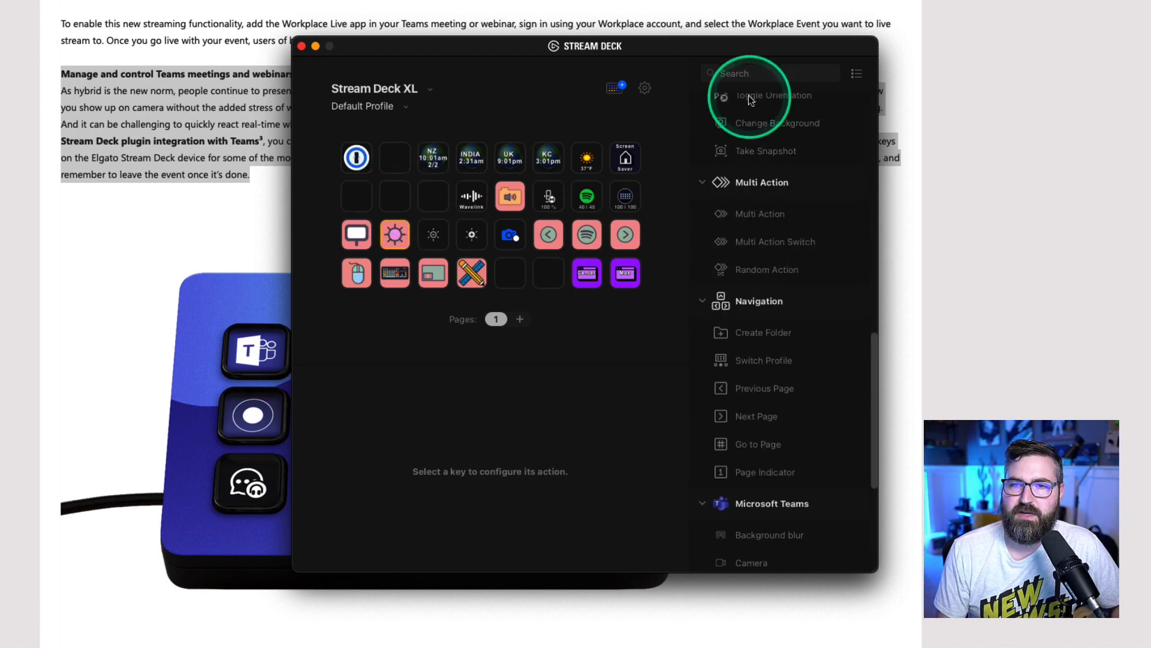
{"action": "left_click", "coordinate": [733, 72]}
{"action": "type", "text": "folder"}
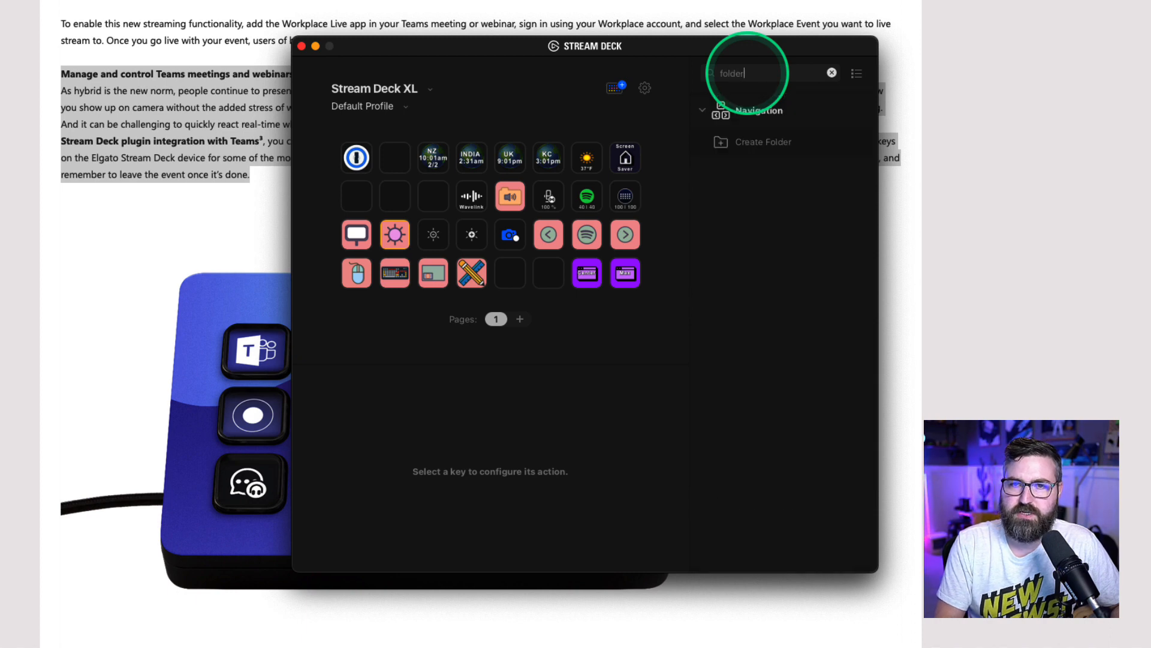
{"action": "mouse_move", "coordinate": [762, 144]}
{"action": "left_mouse_down"}
{"action": "mouse_move", "coordinate": [403, 196]}
{"action": "mouse_move", "coordinate": [428, 200]}
{"action": "left_mouse_up"}
{"action": "left_click", "coordinate": [501, 412]}
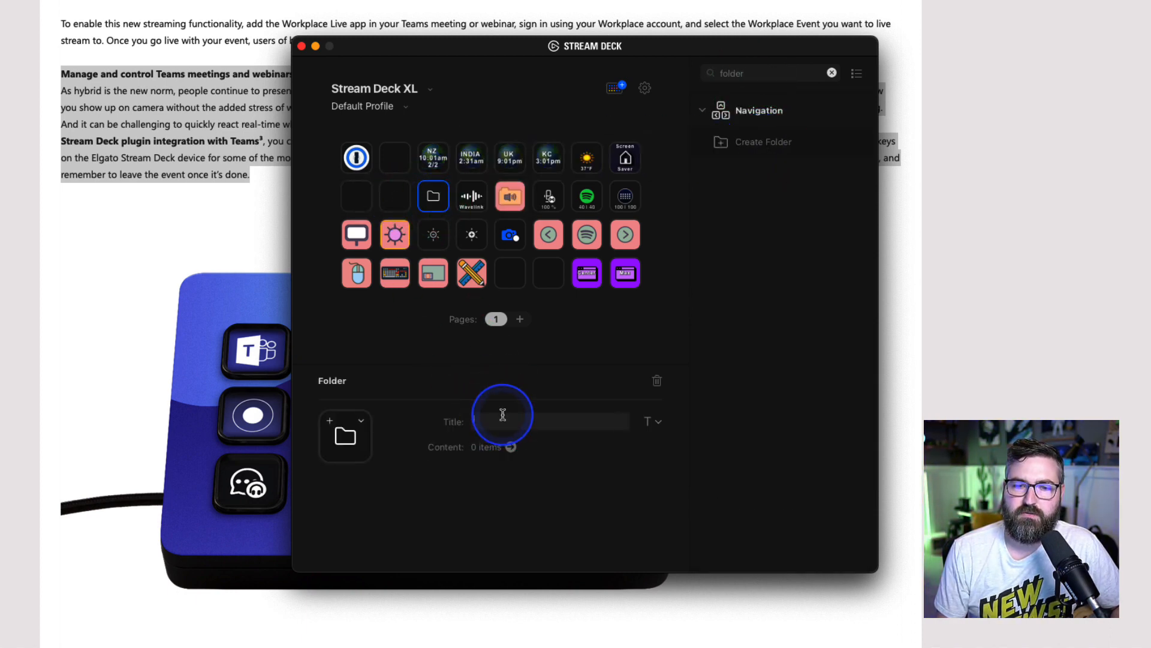
{"action": "type", "text": "Teams"}
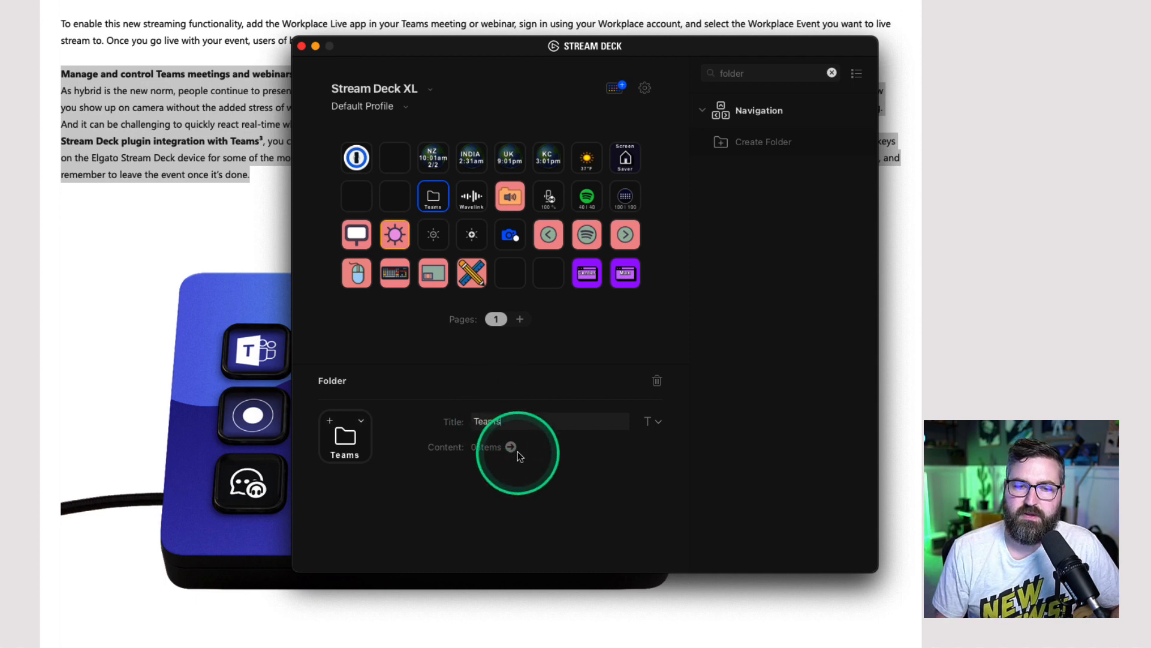
{"action": "left_click", "coordinate": [511, 447]}
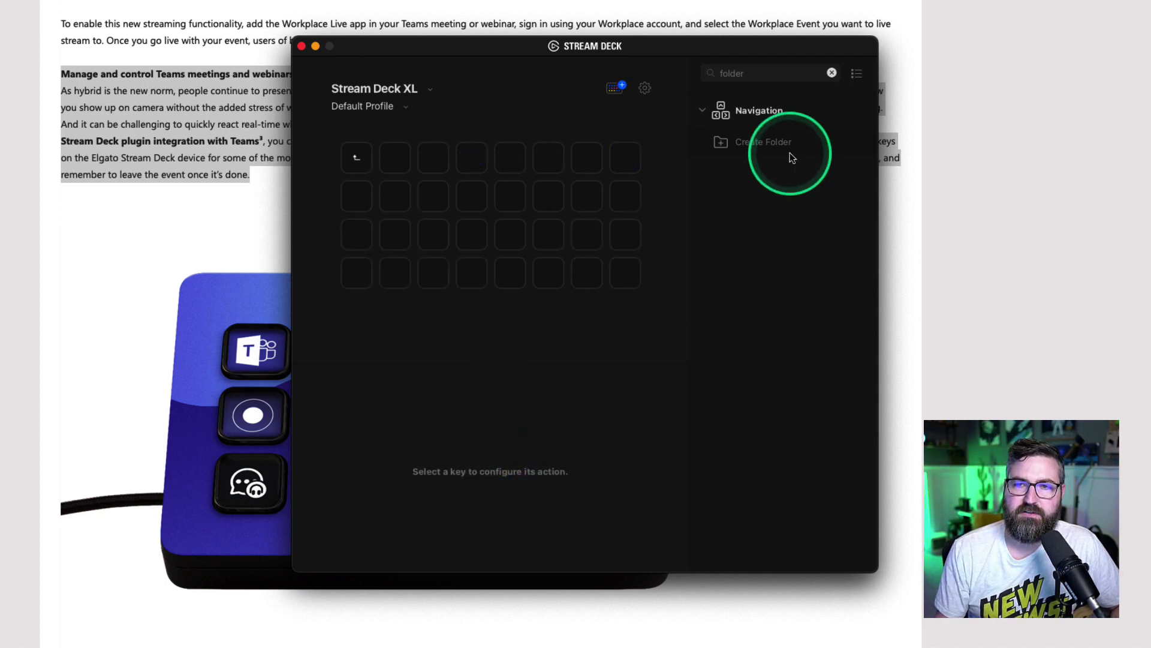
{"action": "left_click", "coordinate": [832, 73]}
{"action": "scroll", "coordinate": [805, 226], "scroll_direction": "down", "scroll_amount": 10}
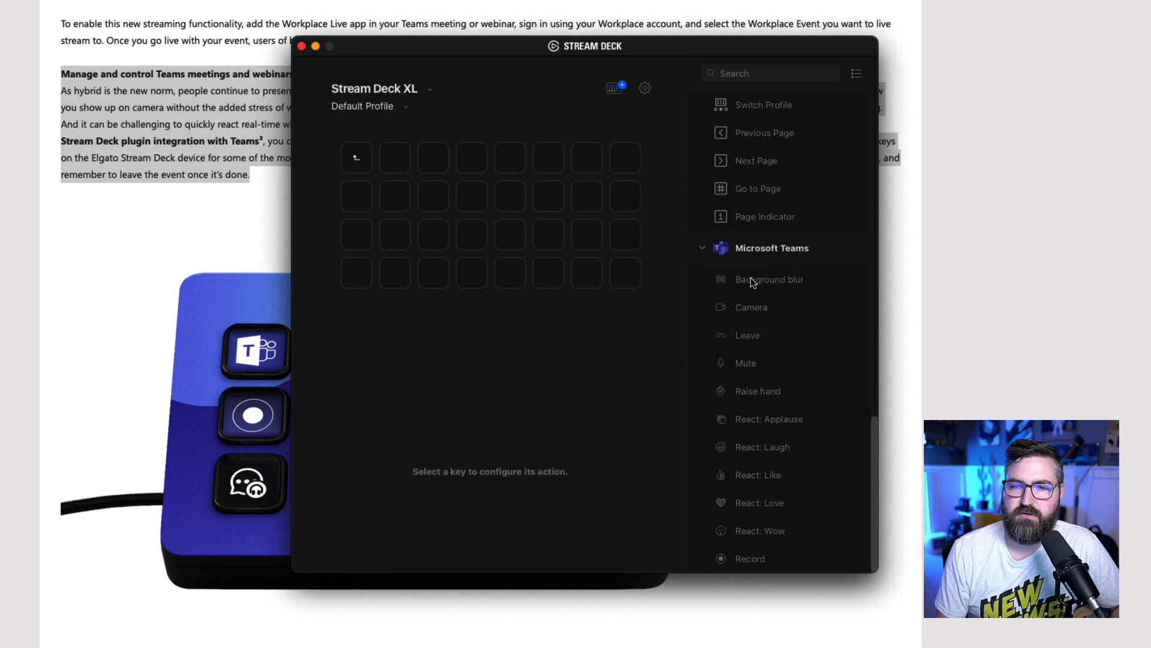
Add Background blur, Camera, Leave, Mute and Raise hand keys to the folder
{"action": "left_click_drag", "start_coordinate": [751, 280], "coordinate": [396, 161]}
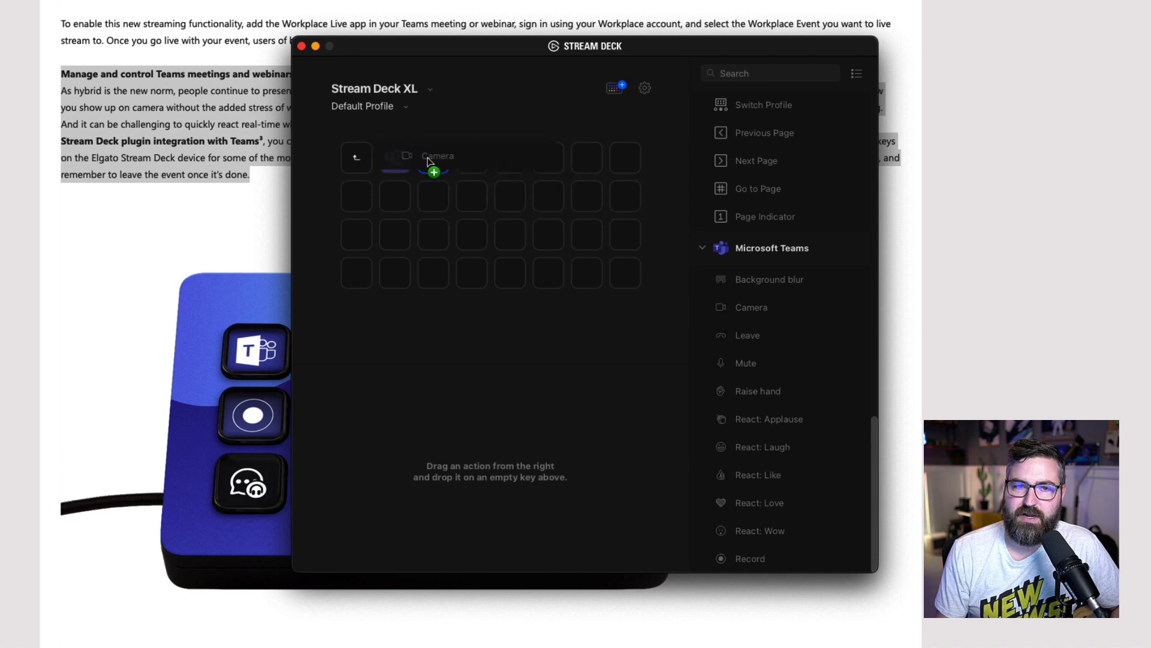
{"action": "left_click_drag", "start_coordinate": [741, 309], "coordinate": [433, 158]}
{"action": "left_click_drag", "start_coordinate": [752, 335], "coordinate": [625, 159]}
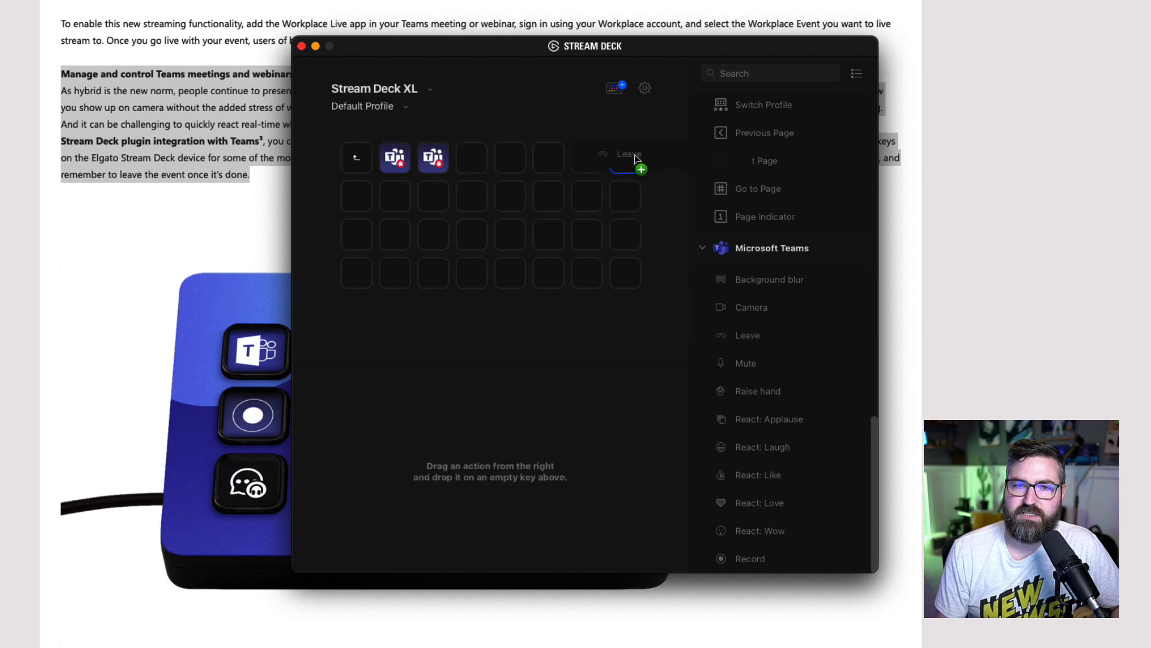
{"action": "left_click_drag", "start_coordinate": [748, 362], "coordinate": [587, 161]}
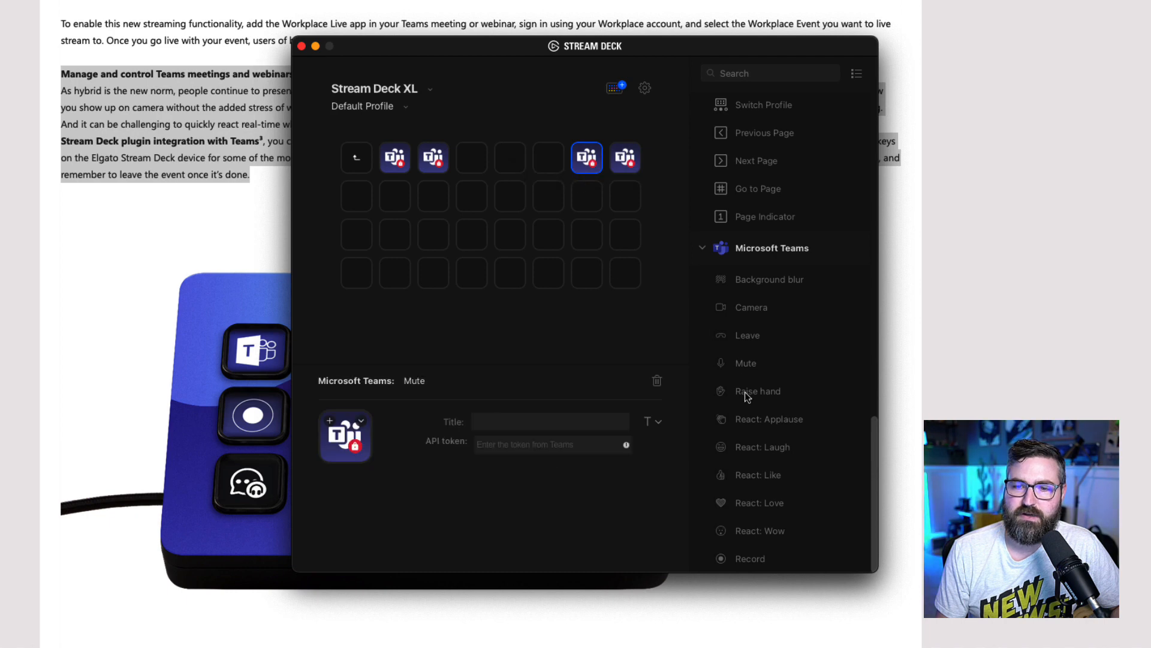
{"action": "left_click_drag", "start_coordinate": [746, 396], "coordinate": [628, 198]}
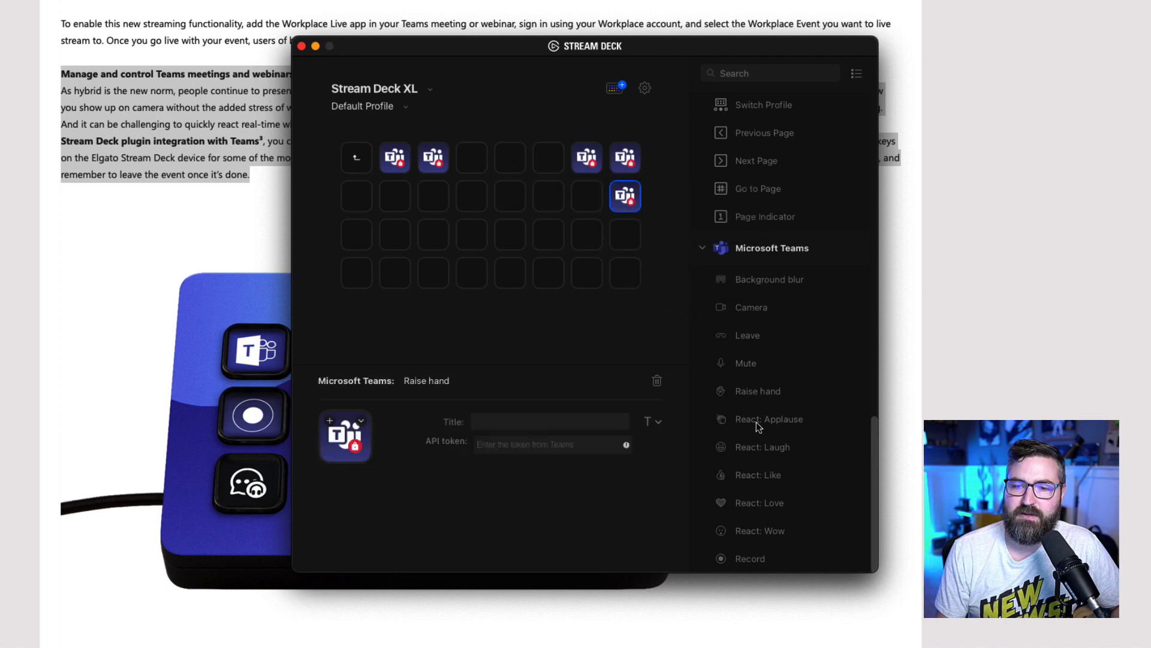
Add React Applause, Laugh, Like, Love, Wow and Record keys, then go to Teams settings
{"action": "mouse_move", "coordinate": [757, 426]}
{"action": "left_mouse_down"}
{"action": "mouse_move", "coordinate": [595, 226]}
{"action": "mouse_move", "coordinate": [576, 232]}
{"action": "left_mouse_up"}
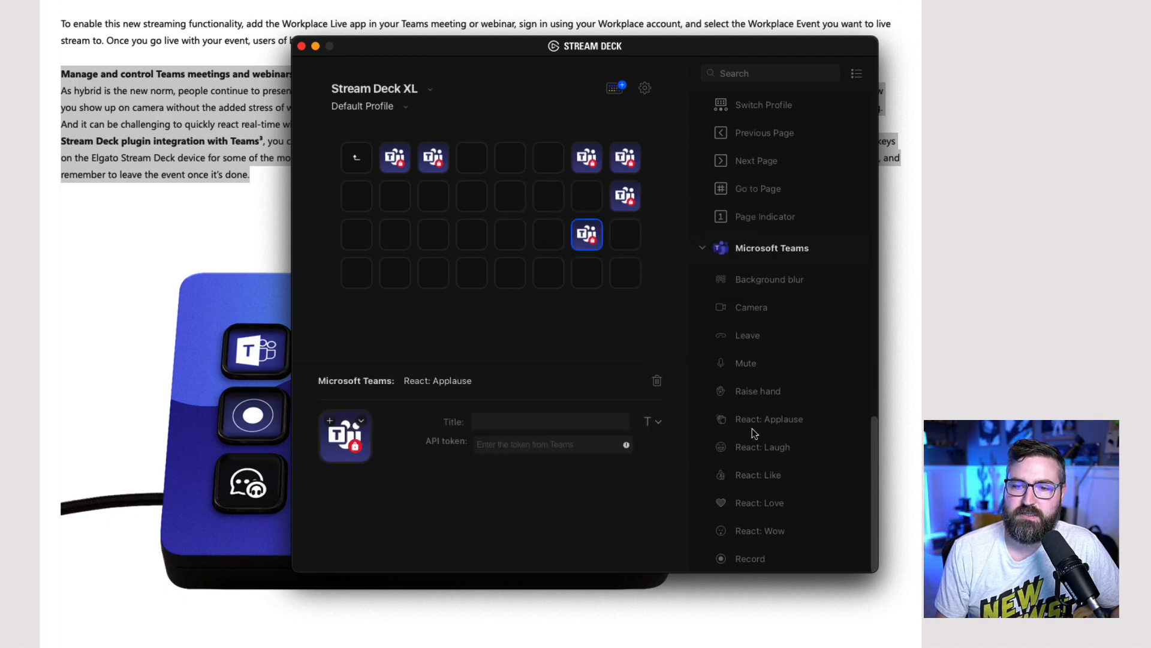
{"action": "left_click_drag", "start_coordinate": [760, 448], "coordinate": [549, 233]}
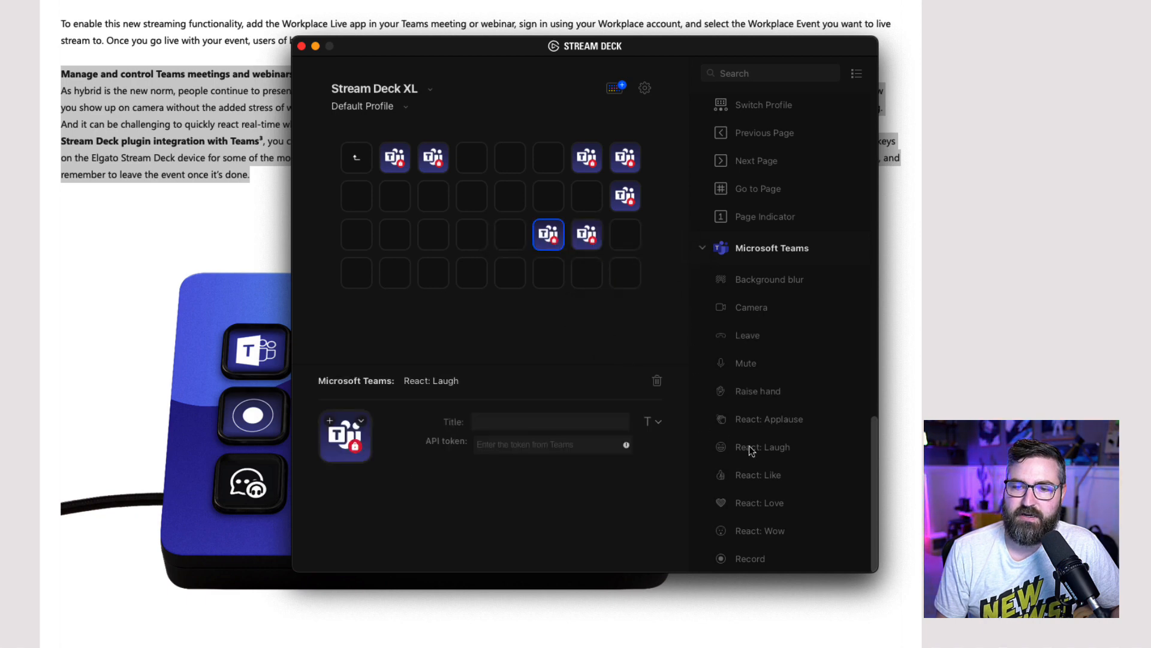
{"action": "left_click_drag", "start_coordinate": [776, 481], "coordinate": [626, 233]}
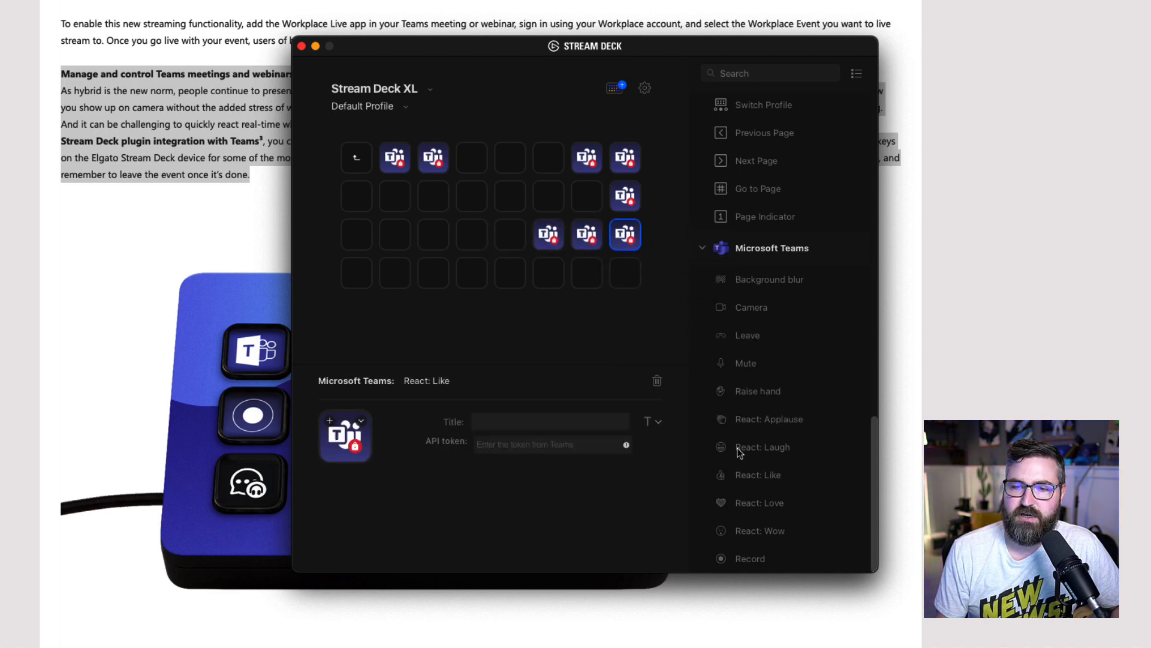
{"action": "left_click_drag", "start_coordinate": [782, 511], "coordinate": [510, 236]}
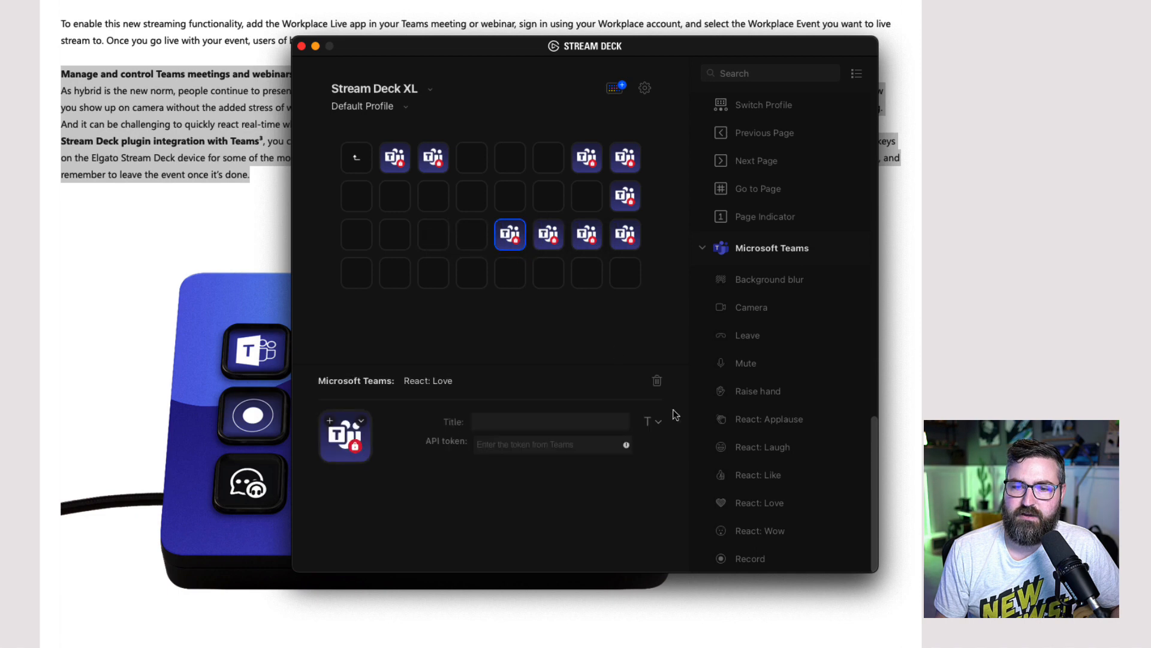
{"action": "left_click_drag", "start_coordinate": [773, 533], "coordinate": [471, 237]}
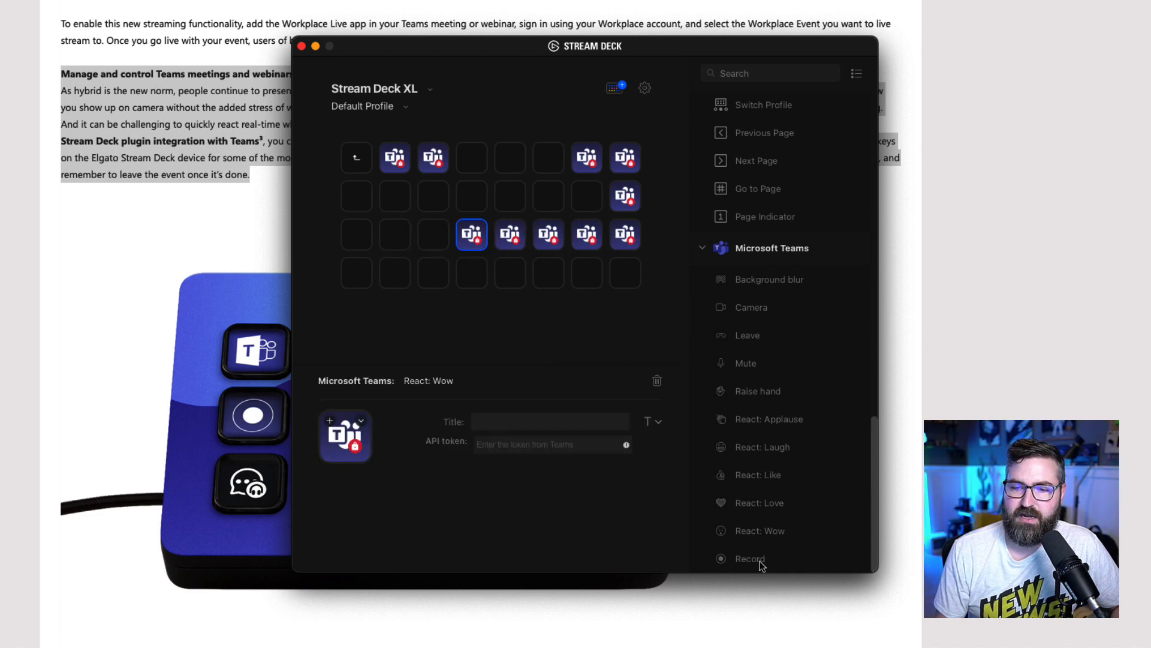
{"action": "left_click_drag", "start_coordinate": [761, 559], "coordinate": [510, 161]}
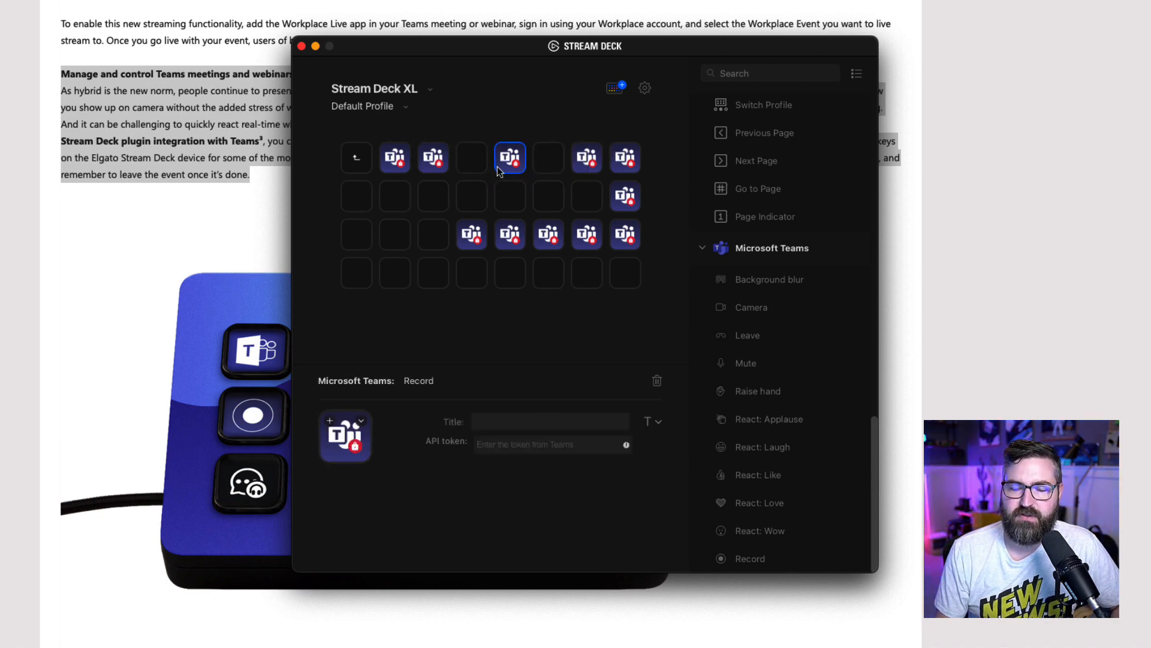
{"action": "left_click", "coordinate": [366, 423]}
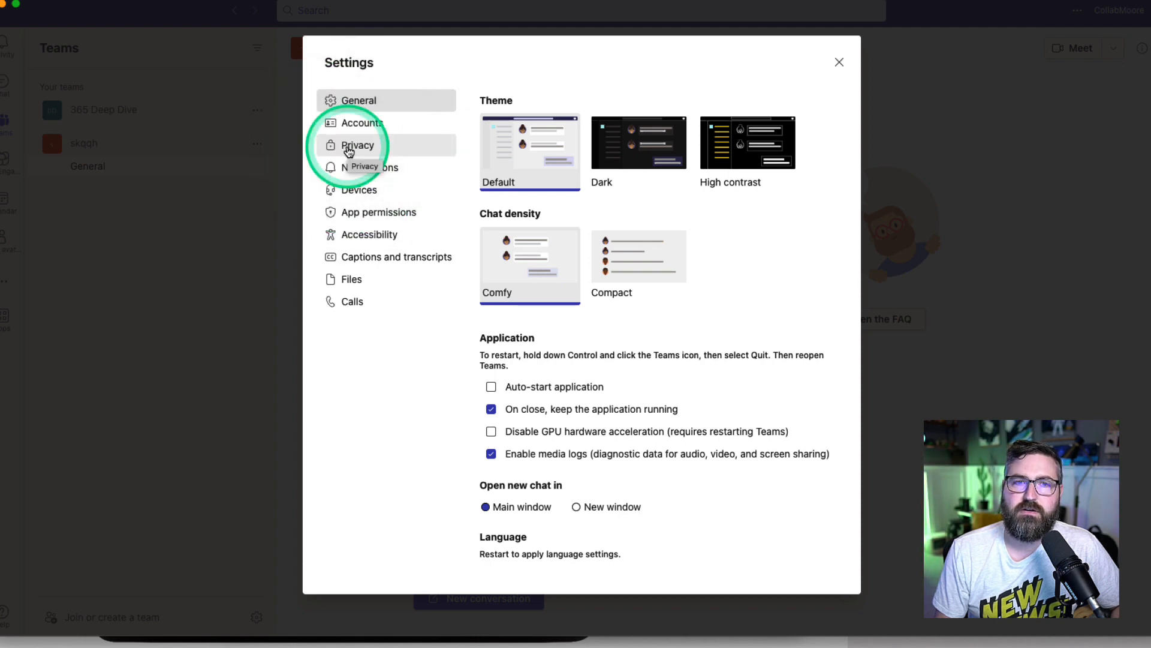
Show the Teams Privacy settings with the Third-party app API option
{"action": "left_click", "coordinate": [349, 150]}
{"action": "scroll", "coordinate": [675, 364], "scroll_direction": "down", "scroll_amount": 5}
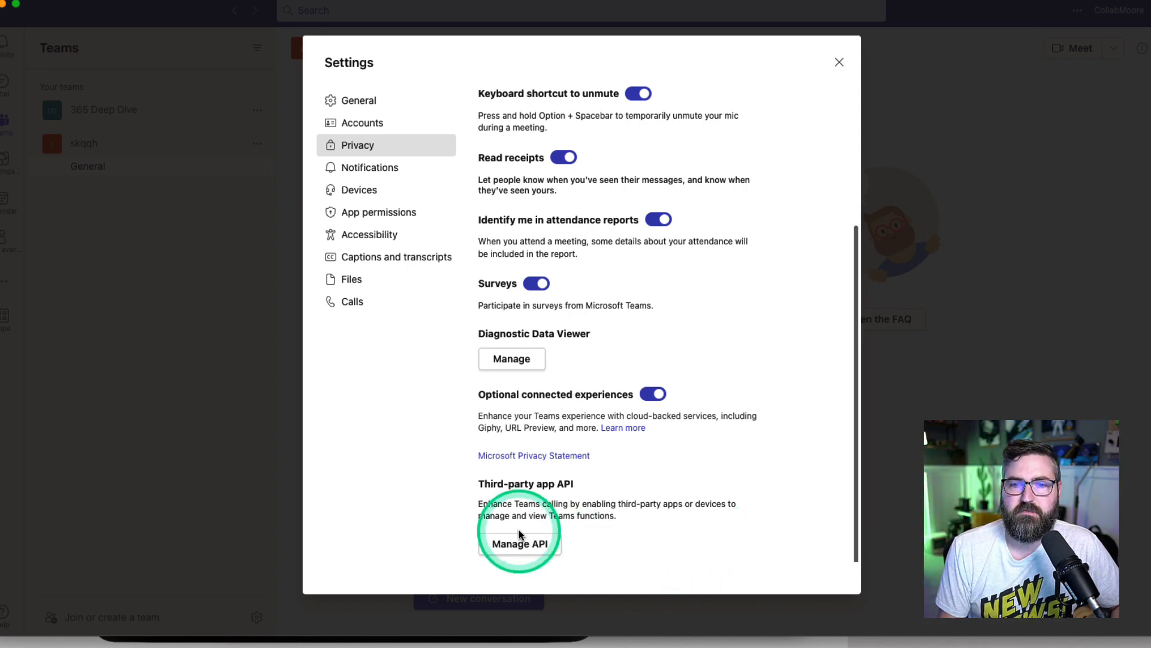
Enable the third-party app API and select its generated token for copying
{"action": "left_click", "coordinate": [520, 547]}
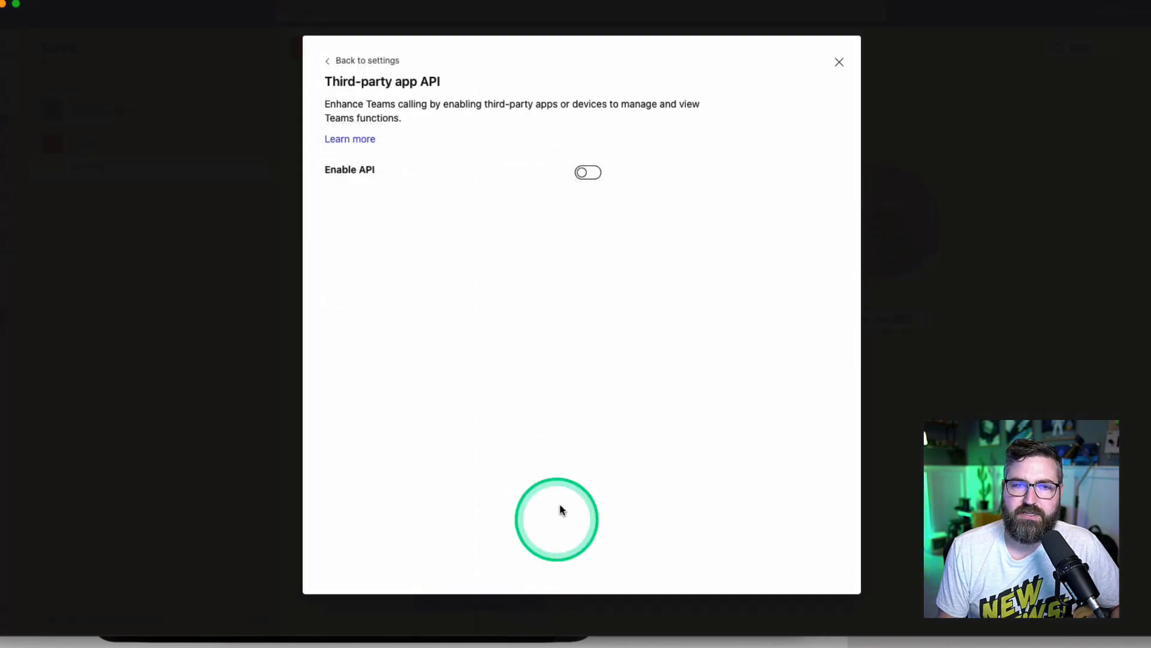
{"action": "left_click", "coordinate": [587, 171]}
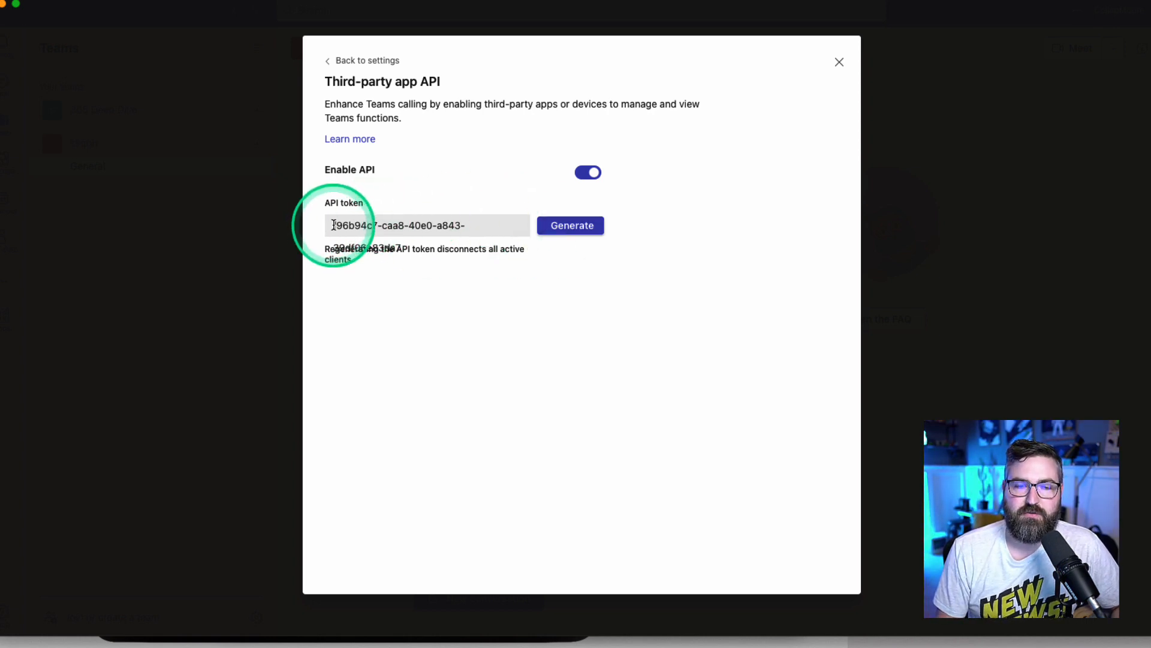
{"action": "left_click", "coordinate": [333, 225]}
{"action": "left_click_drag", "start_coordinate": [334, 225], "coordinate": [396, 248]}
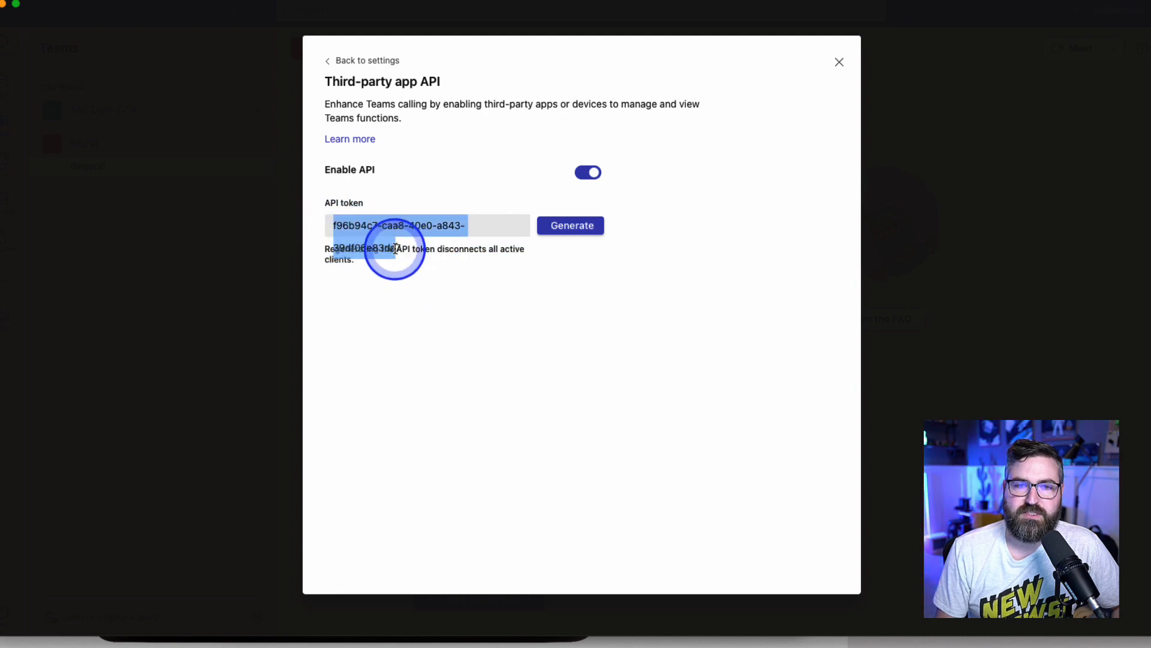
{"action": "left_click_drag", "start_coordinate": [401, 248], "coordinate": [401, 249]}
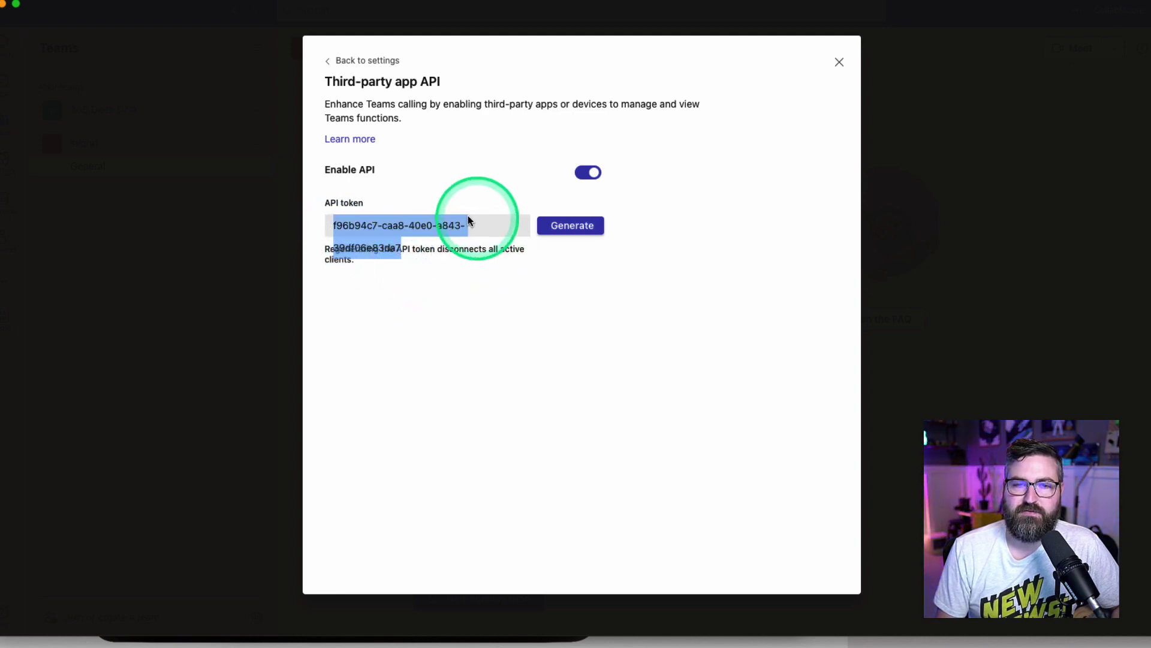
{"action": "right_click", "coordinate": [355, 239]}
Copy the token and paste it into the Record key's API token field
{"action": "left_click", "coordinate": [373, 247]}
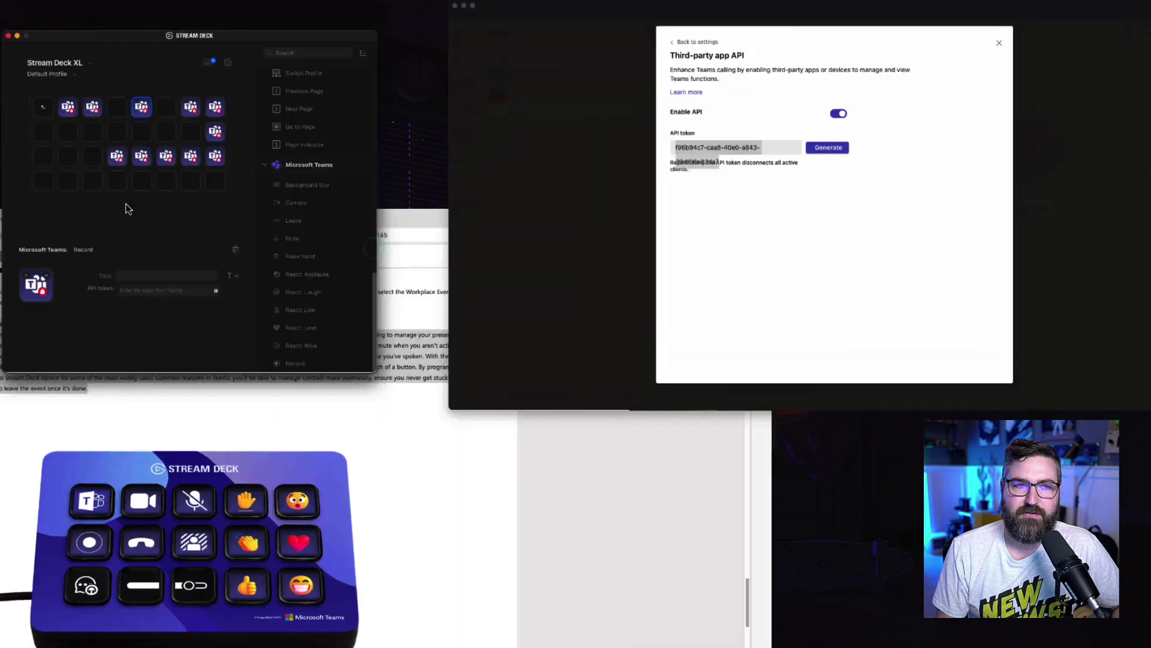
{"action": "left_click", "coordinate": [436, 210]}
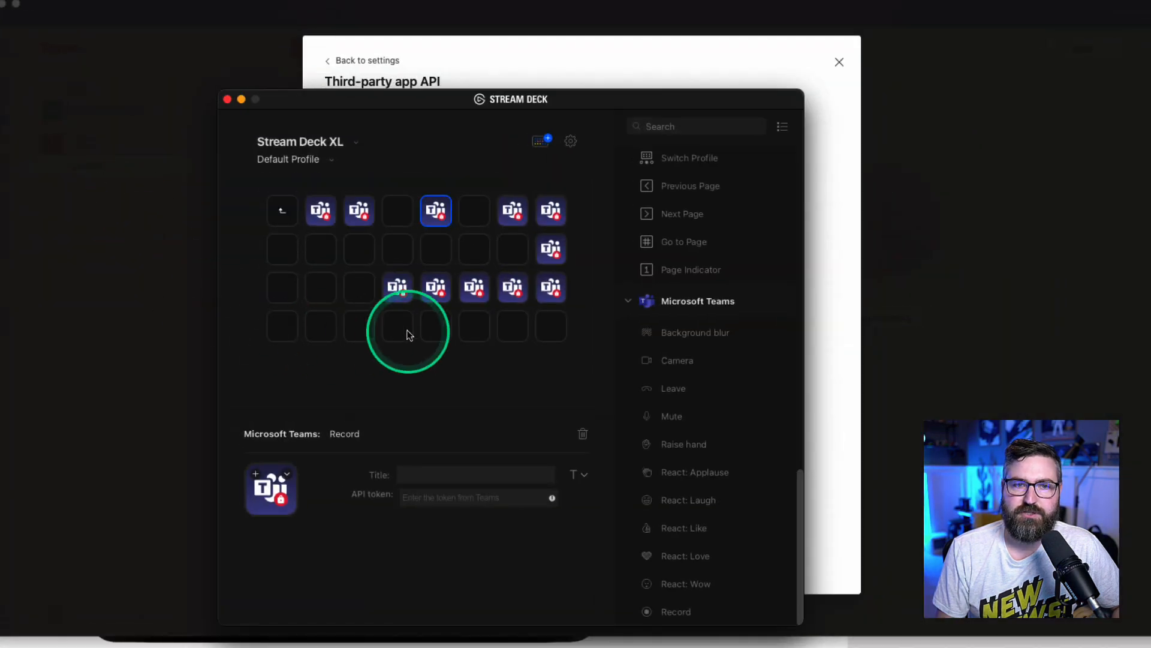
{"action": "left_click", "coordinate": [419, 497]}
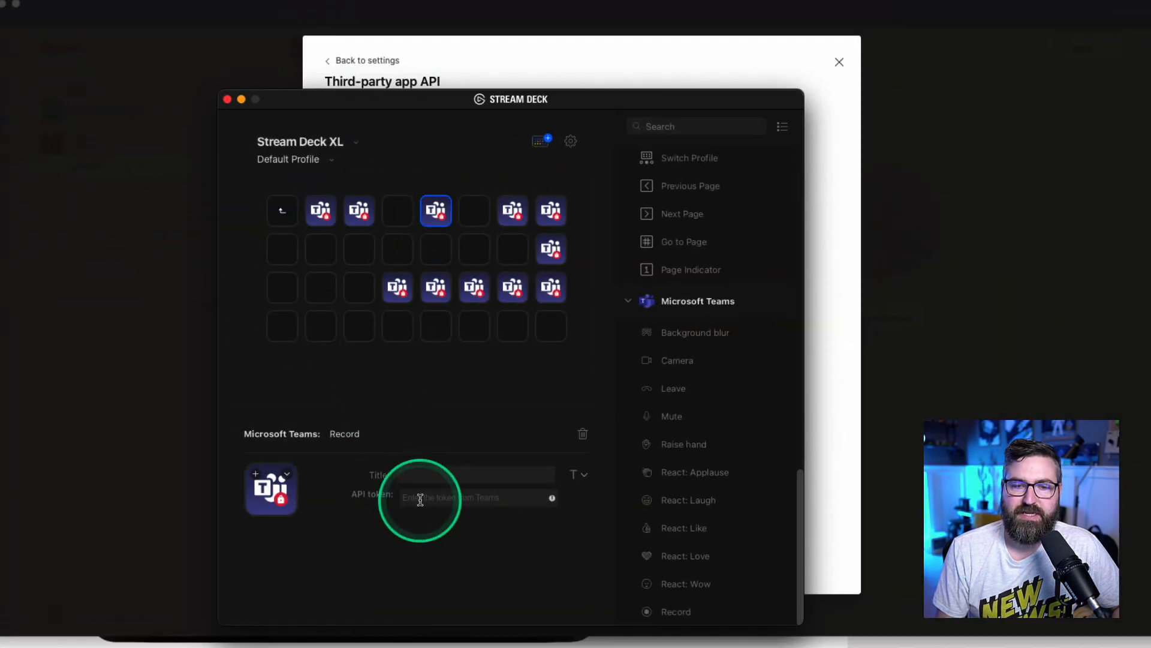
{"action": "key", "text": "super+v"}
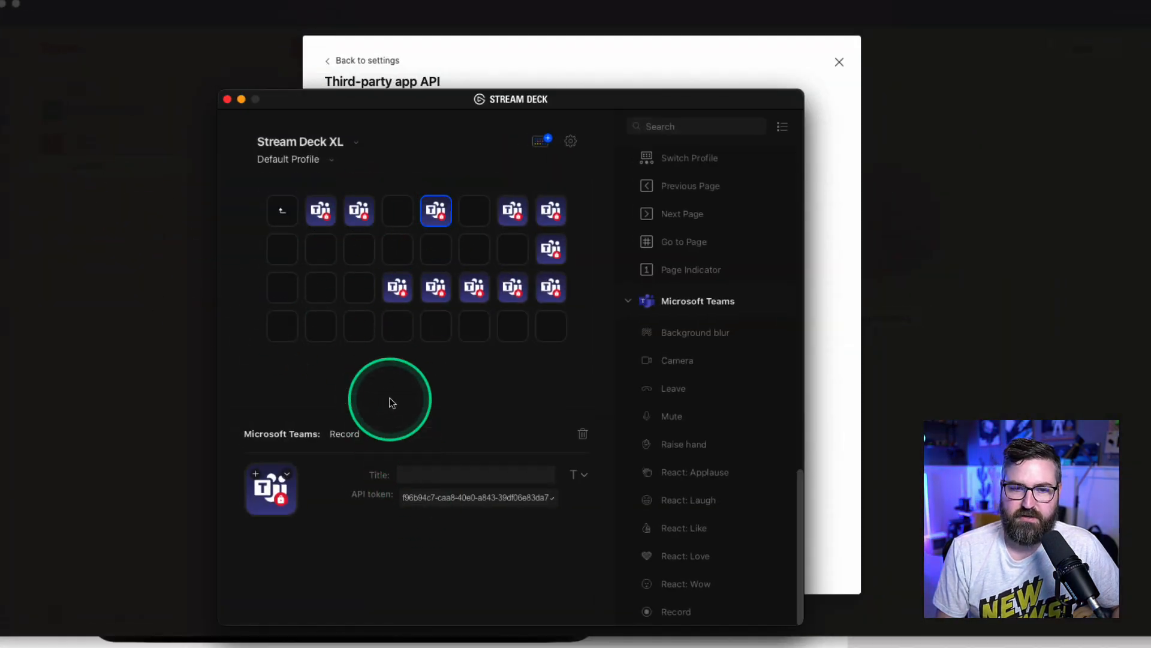
{"action": "left_click", "coordinate": [414, 475]}
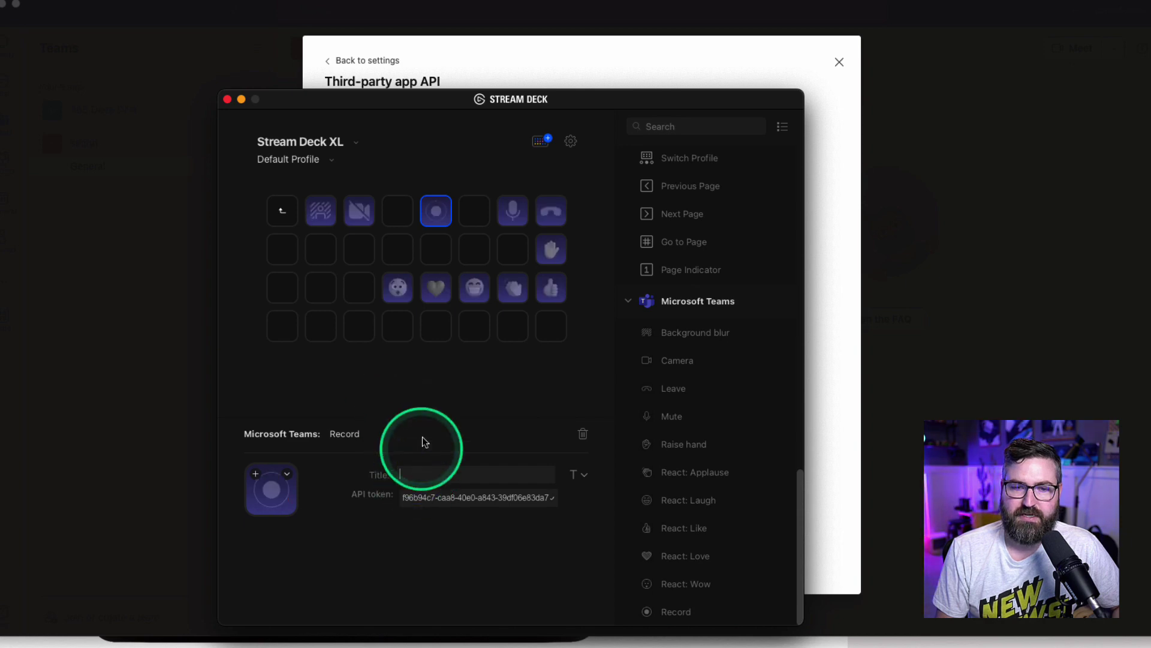
{"action": "left_click", "coordinate": [443, 493]}
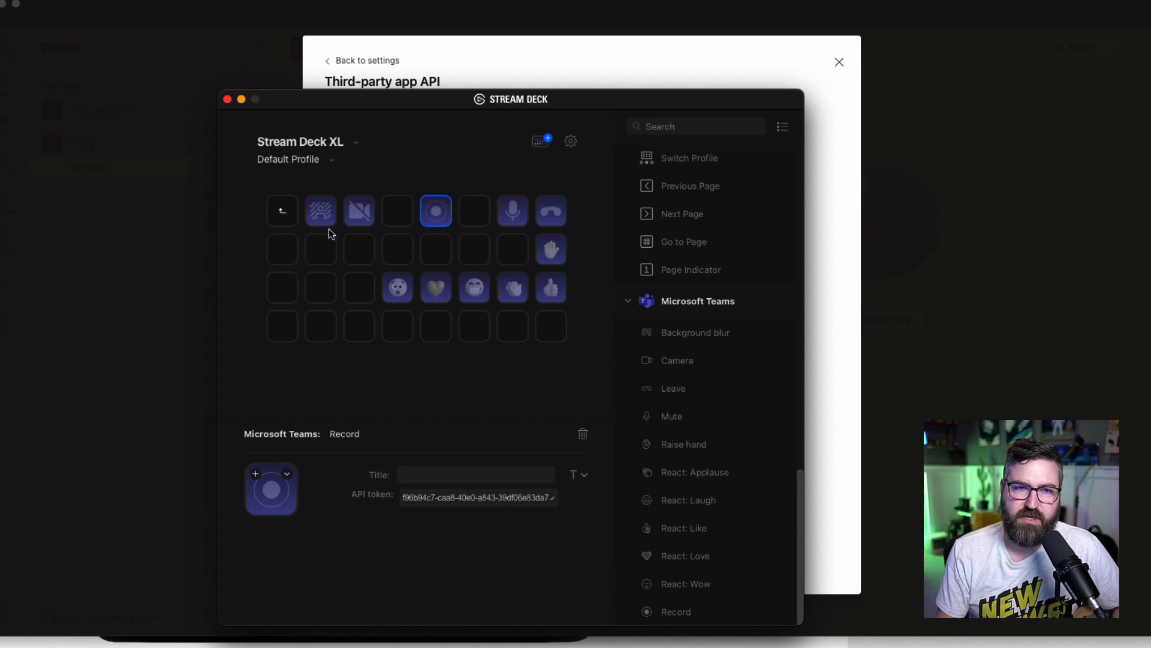
Reorder the top row: mute to slot 4, record, mic, camera and blur one slot right
{"action": "left_click_drag", "start_coordinate": [513, 211], "coordinate": [398, 211]}
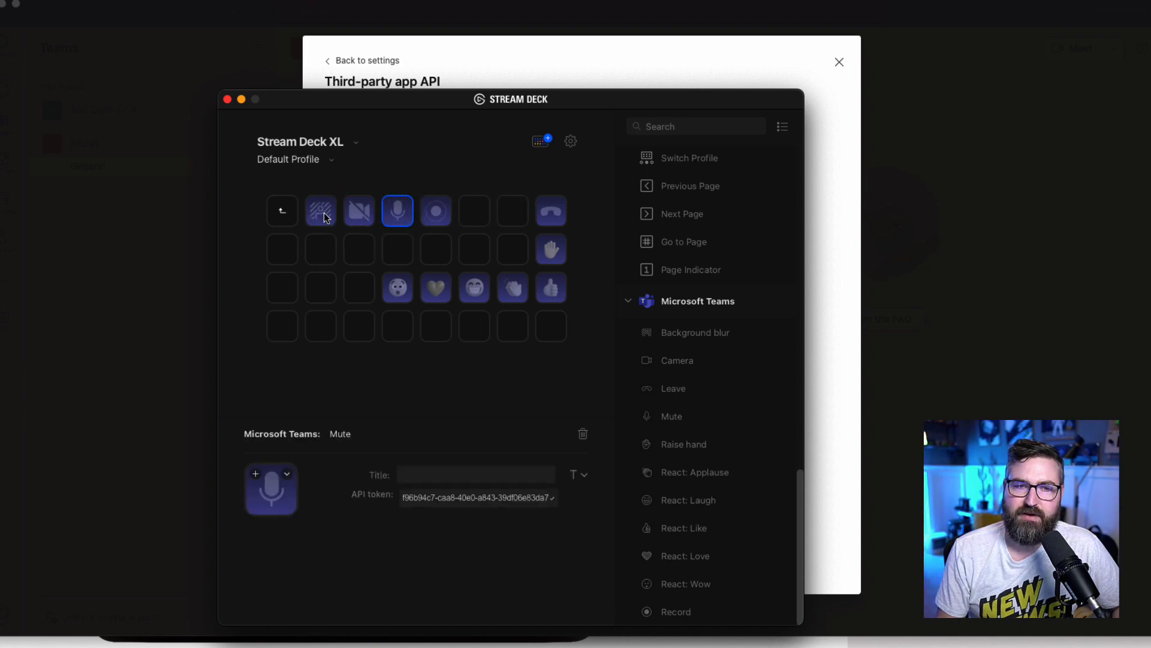
{"action": "left_click_drag", "start_coordinate": [322, 217], "coordinate": [326, 224]}
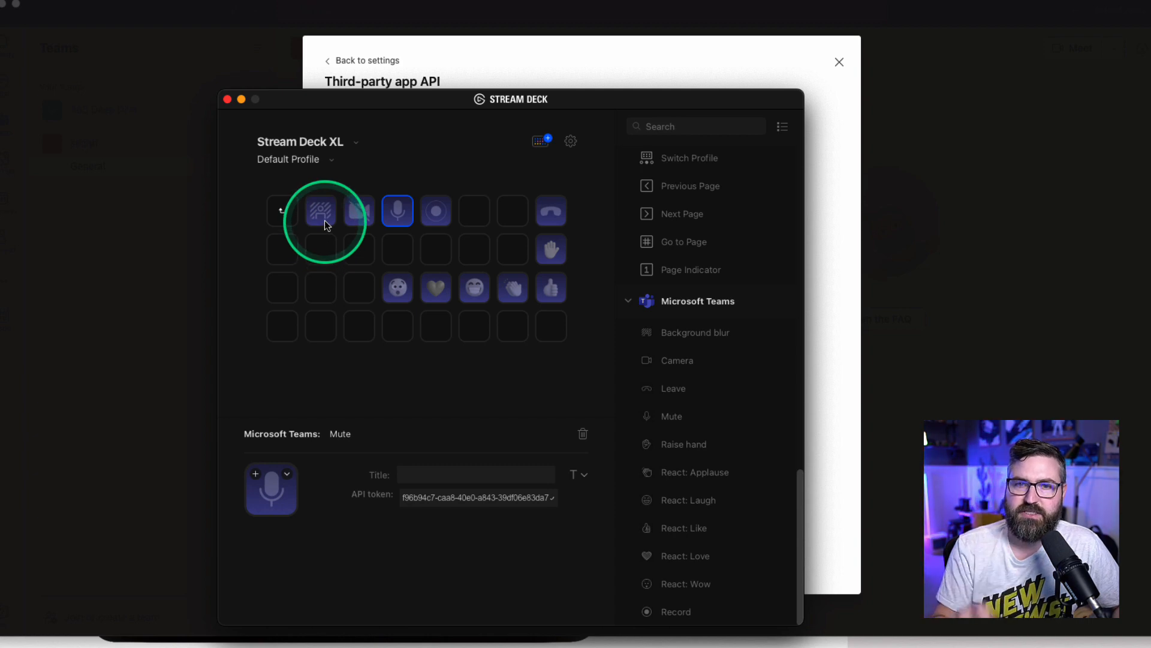
{"action": "left_click_drag", "start_coordinate": [326, 225], "coordinate": [553, 218]}
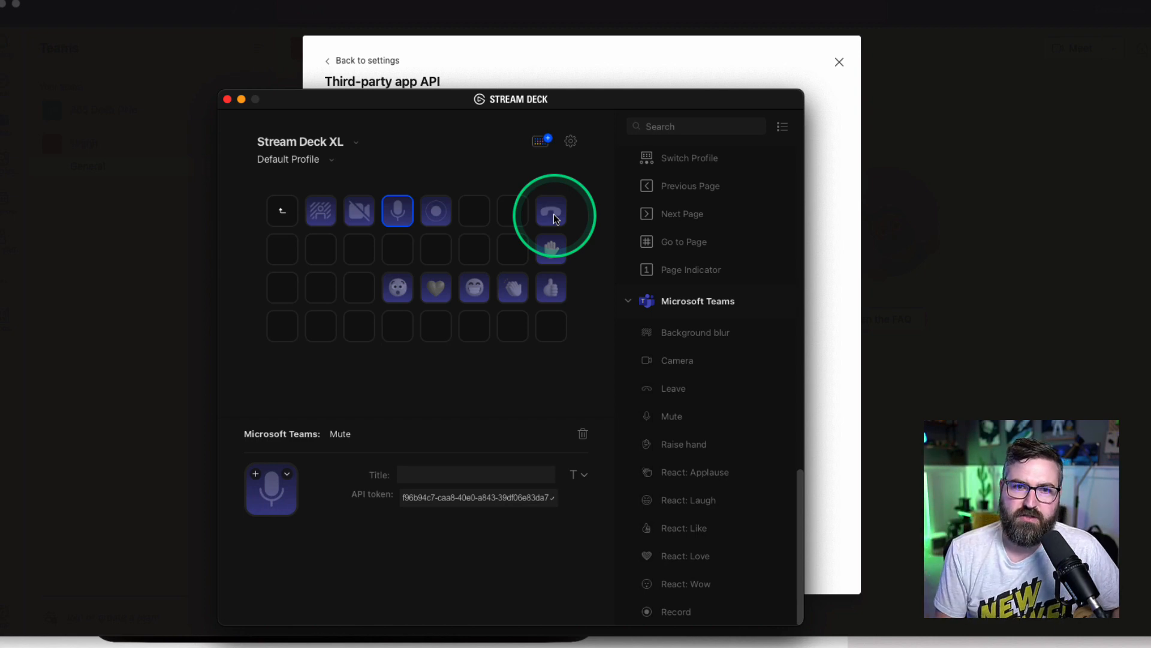
{"action": "left_click_drag", "start_coordinate": [553, 219], "coordinate": [561, 222]}
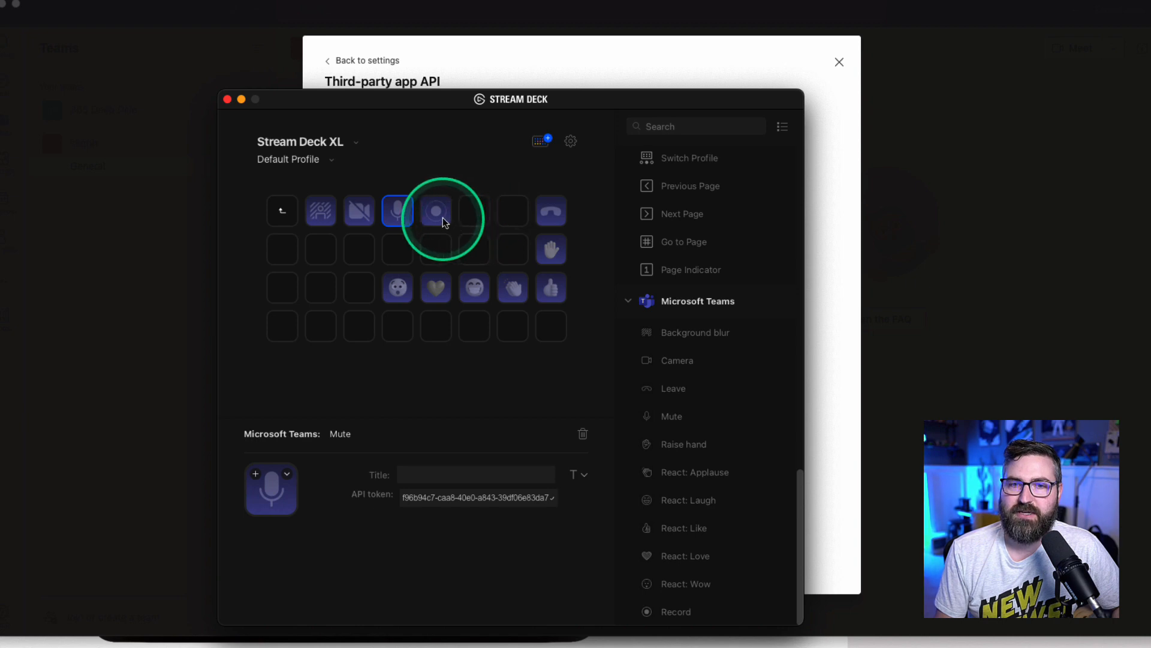
{"action": "left_click_drag", "start_coordinate": [441, 214], "coordinate": [474, 215]}
{"action": "left_click_drag", "start_coordinate": [403, 224], "coordinate": [437, 217]}
{"action": "left_click_drag", "start_coordinate": [359, 212], "coordinate": [396, 218]}
{"action": "left_click_drag", "start_coordinate": [321, 212], "coordinate": [361, 213]}
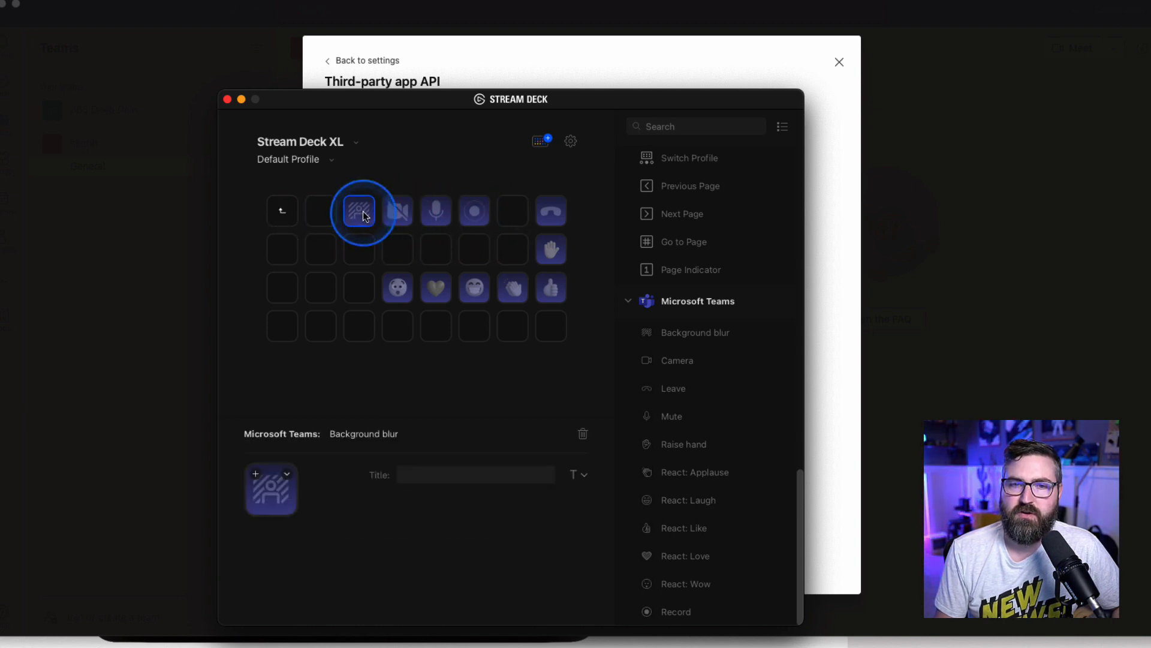
Move the Raise hand key into the second row's third slot
{"action": "left_click", "coordinate": [547, 251]}
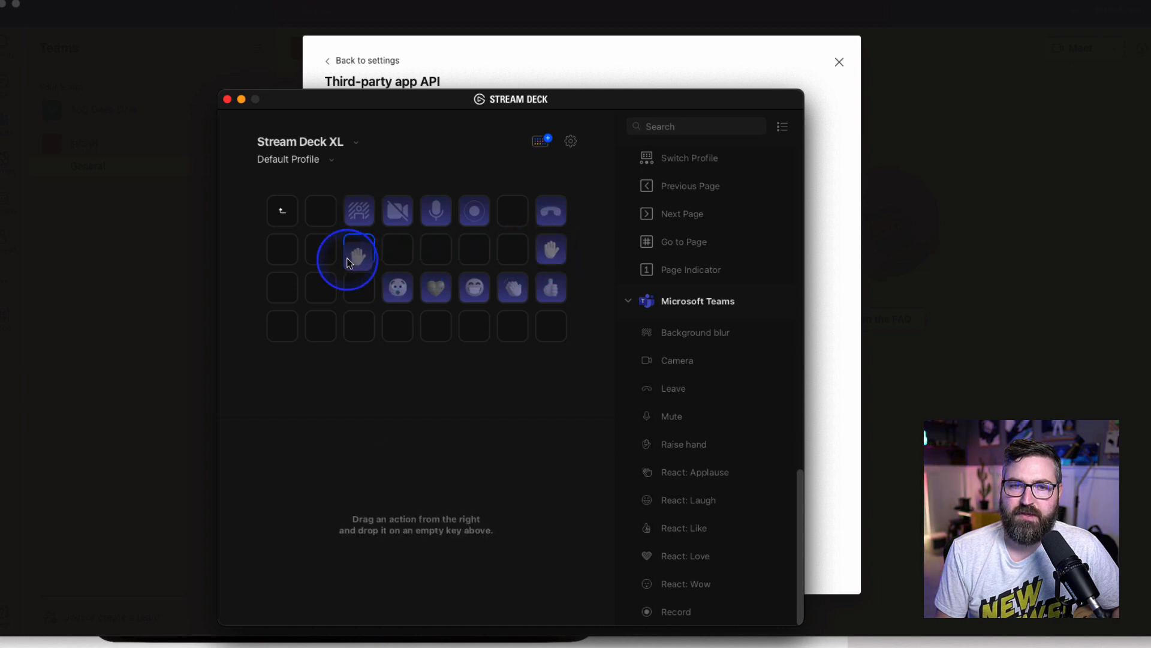
{"action": "left_click_drag", "start_coordinate": [547, 255], "coordinate": [347, 259]}
{"action": "left_click_drag", "start_coordinate": [402, 294], "coordinate": [400, 289]}
{"action": "left_click", "coordinate": [476, 349]}
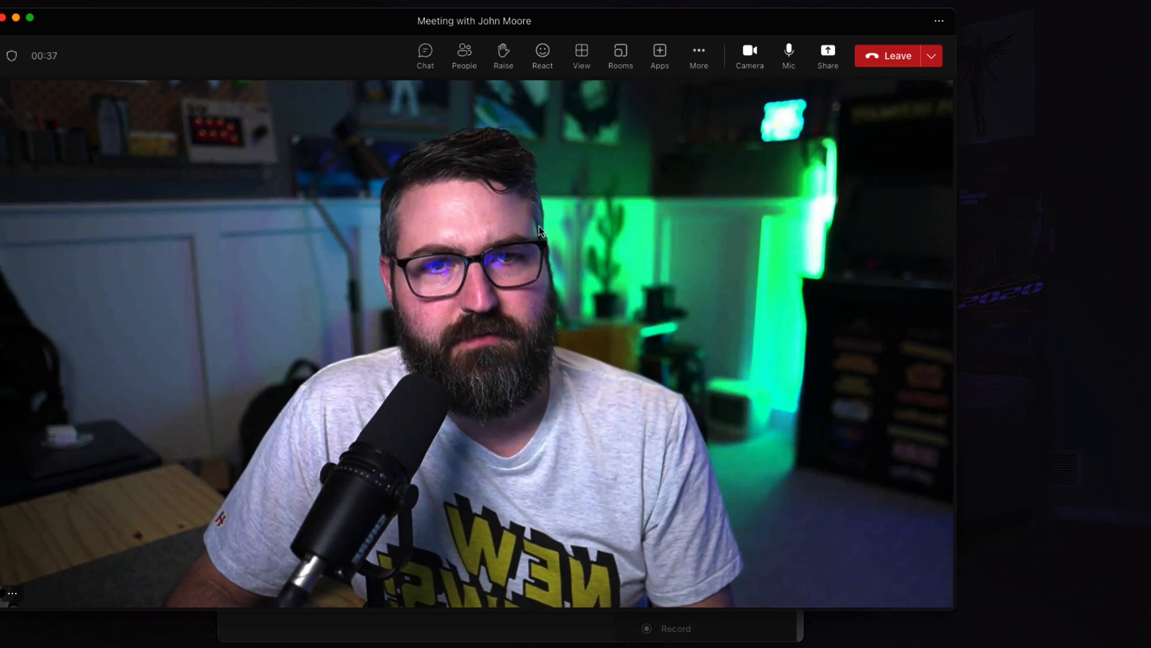
Show the meeting's emoji reactions bar and bring the Stream Deck window forward
{"action": "left_click", "coordinate": [542, 53]}
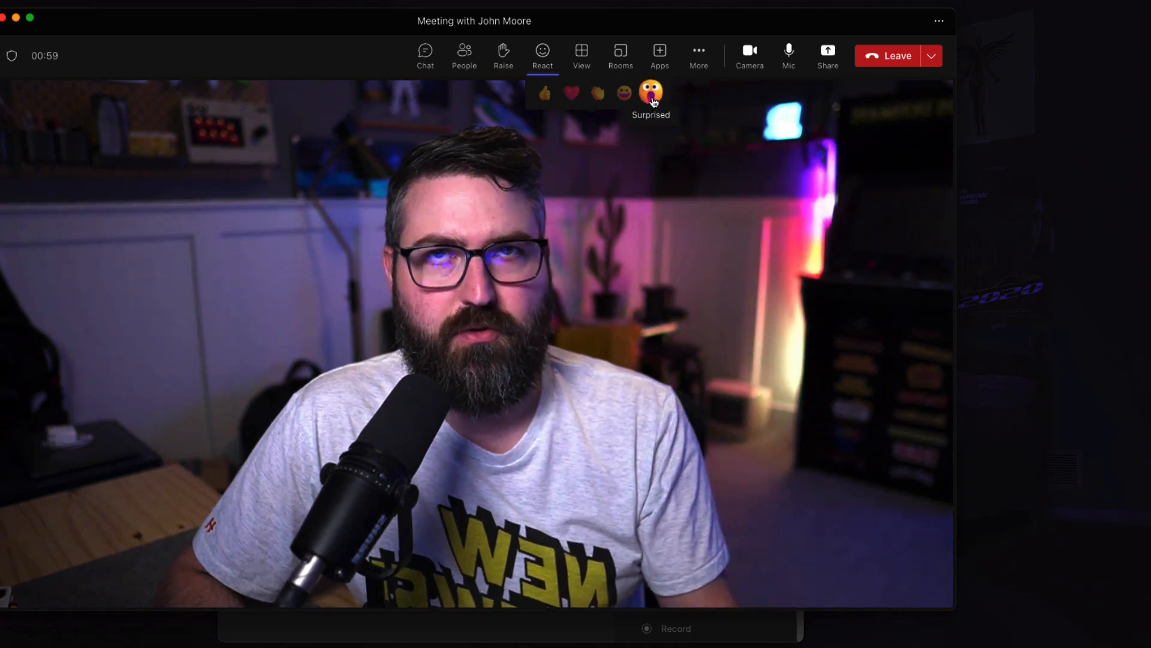
{"action": "left_click", "coordinate": [457, 630]}
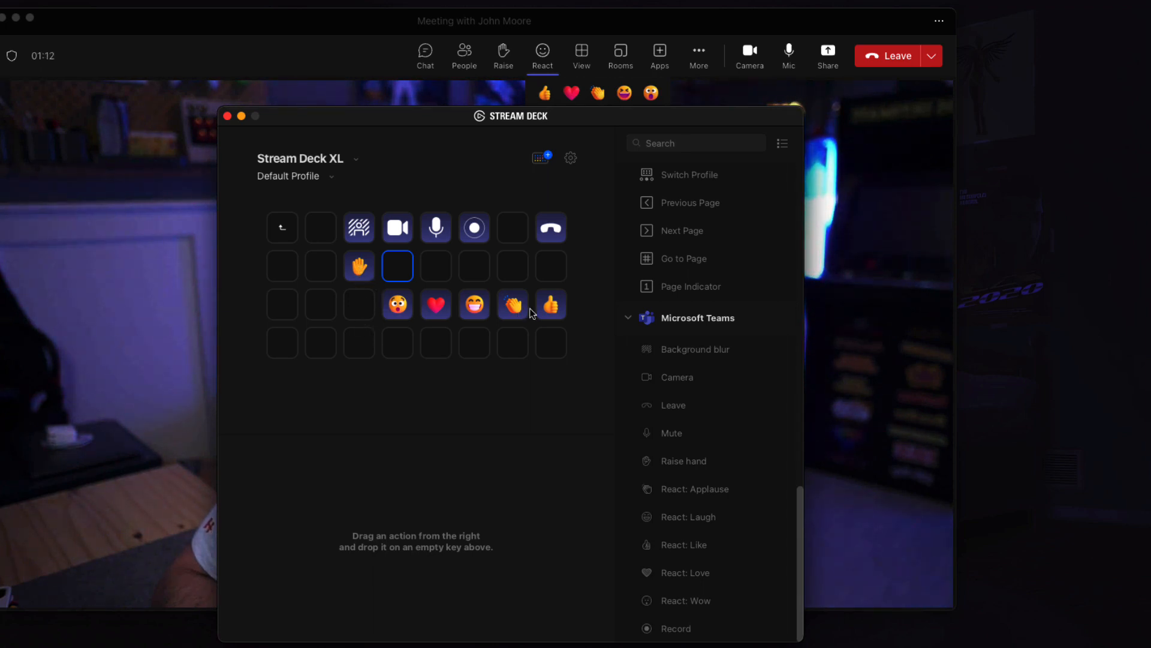
Move the Like, Love, Applause, Laugh and Wow keys into row two after Raise hand, then shift the window right
{"action": "left_click_drag", "start_coordinate": [456, 279], "coordinate": [396, 265]}
{"action": "left_click_drag", "start_coordinate": [436, 305], "coordinate": [436, 265]}
{"action": "left_click_drag", "start_coordinate": [514, 305], "coordinate": [474, 267]}
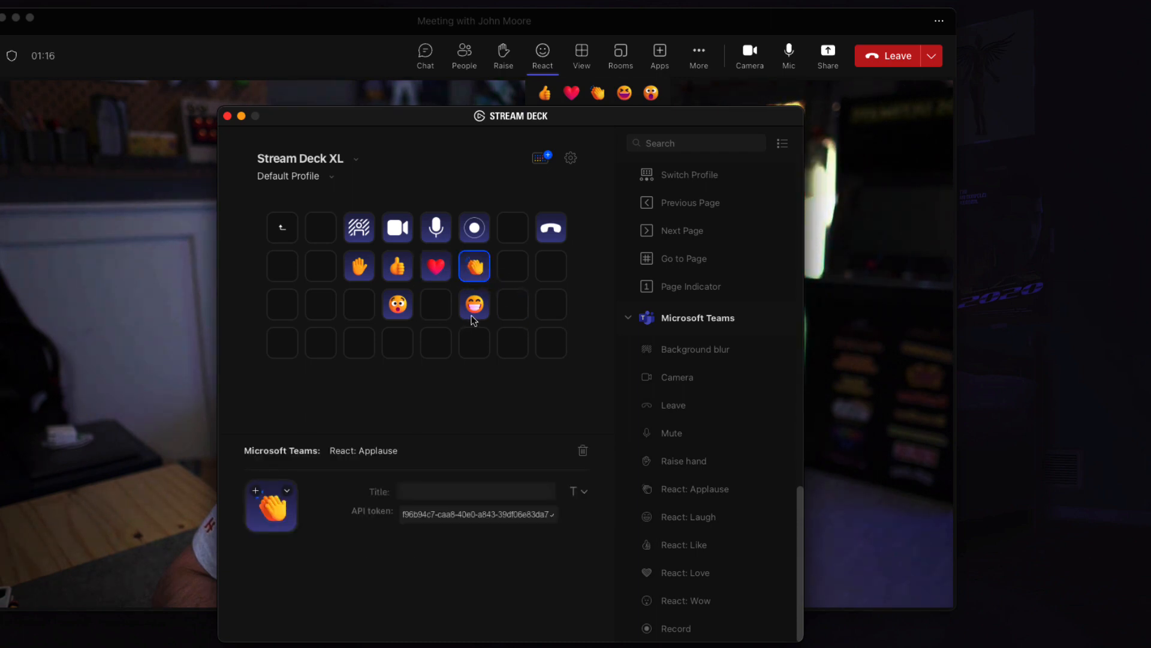
{"action": "left_click_drag", "start_coordinate": [473, 320], "coordinate": [514, 267]}
{"action": "left_click_drag", "start_coordinate": [402, 310], "coordinate": [554, 276]}
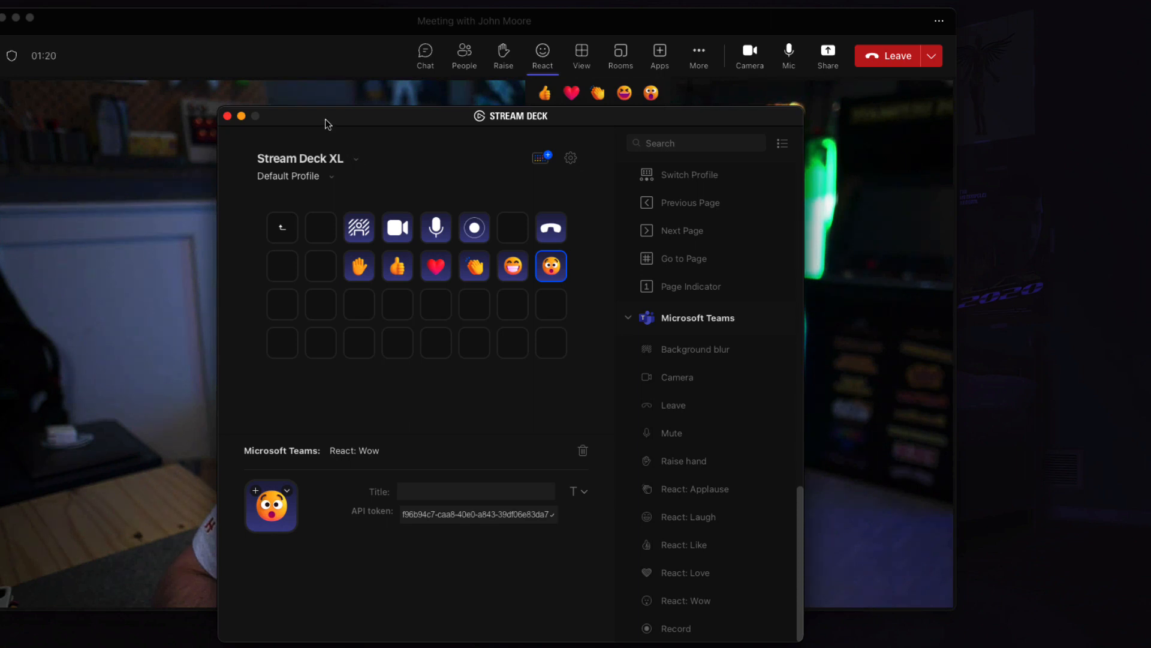
{"action": "left_click_drag", "start_coordinate": [325, 119], "coordinate": [735, 154]}
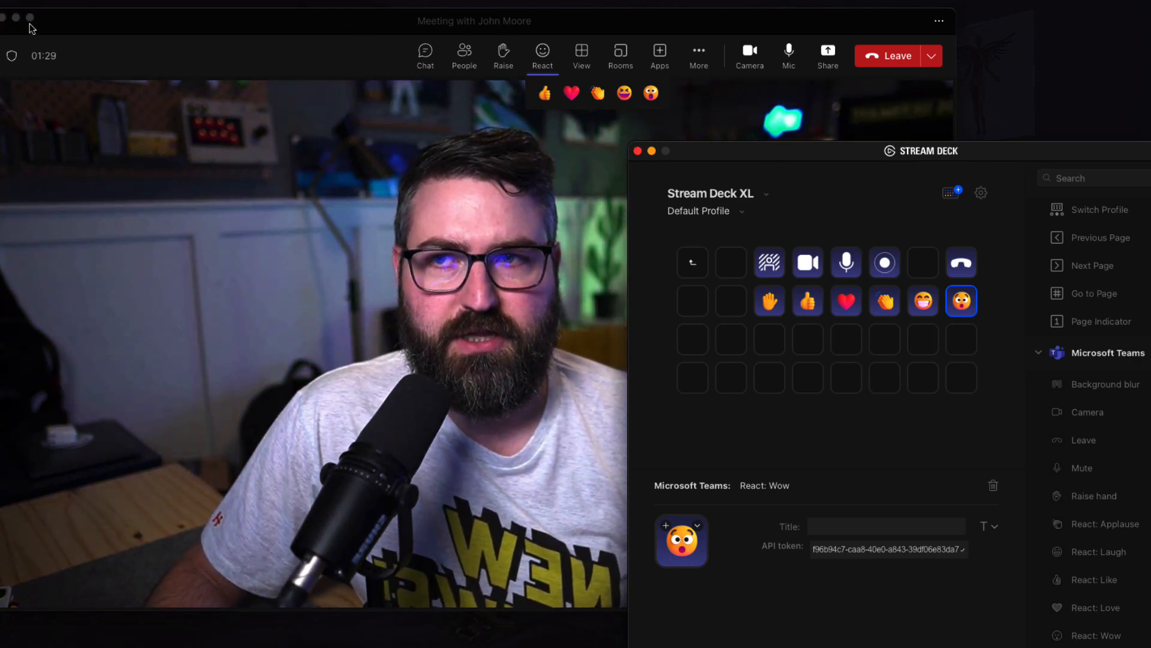
Focus the Teams meeting window and mute the microphone (Ctrl+Shift+M)
{"action": "left_click", "coordinate": [14, 9]}
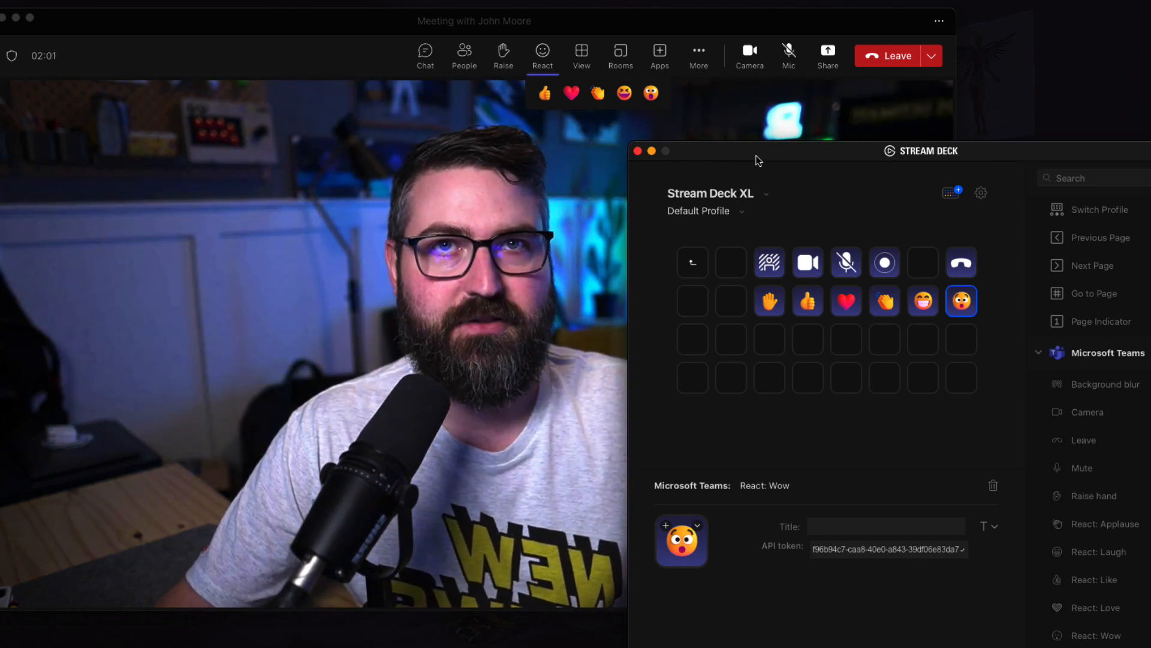
{"action": "key", "text": "ctrl+shift+m"}
{"action": "key", "text": "ctrl+shift+m"}
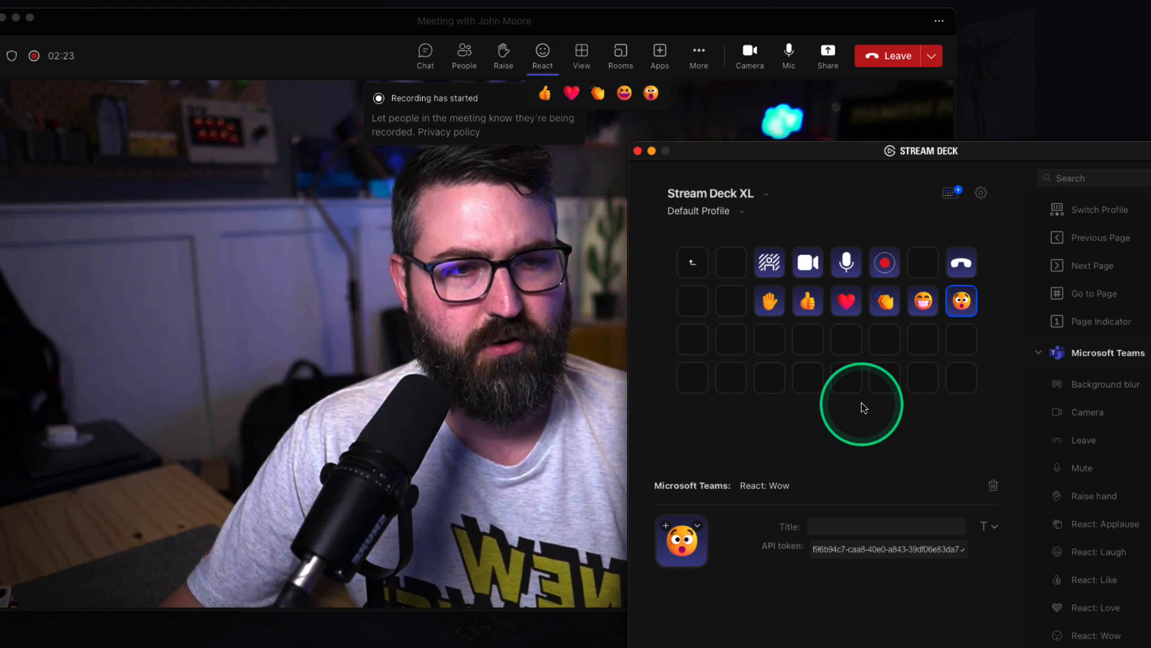
Stop the Teams meeting recording so it is saved
{"action": "left_click", "coordinate": [887, 268]}
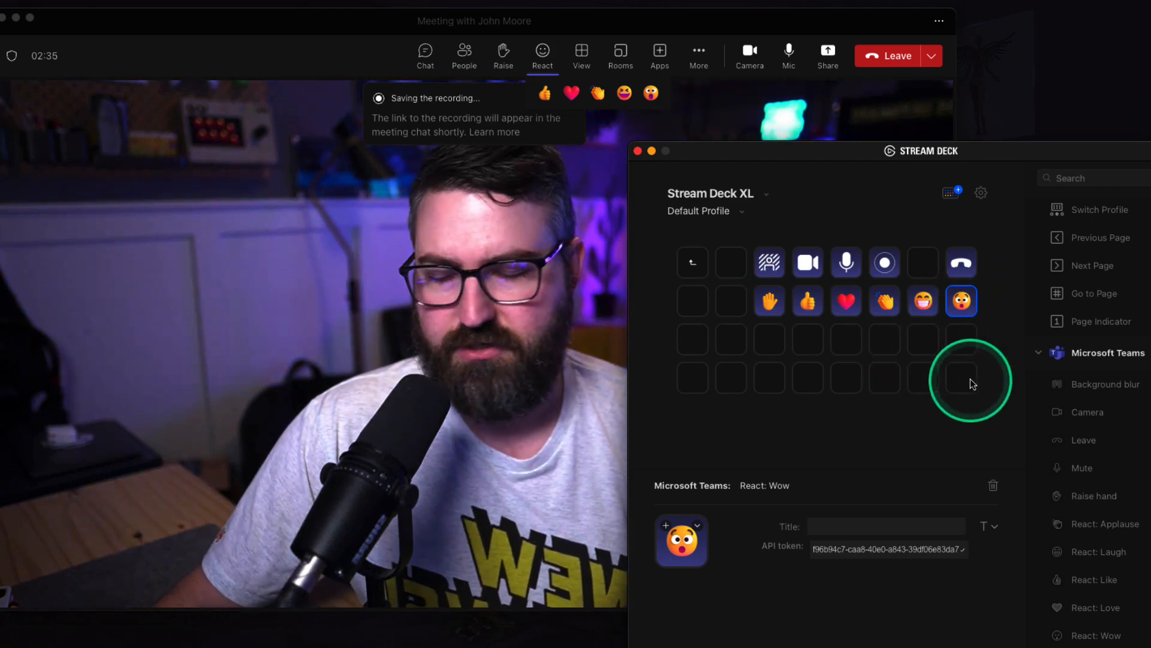
Raise and lower the hand in the meeting, then bring the Stream Deck window forward again
{"action": "left_click", "coordinate": [779, 307]}
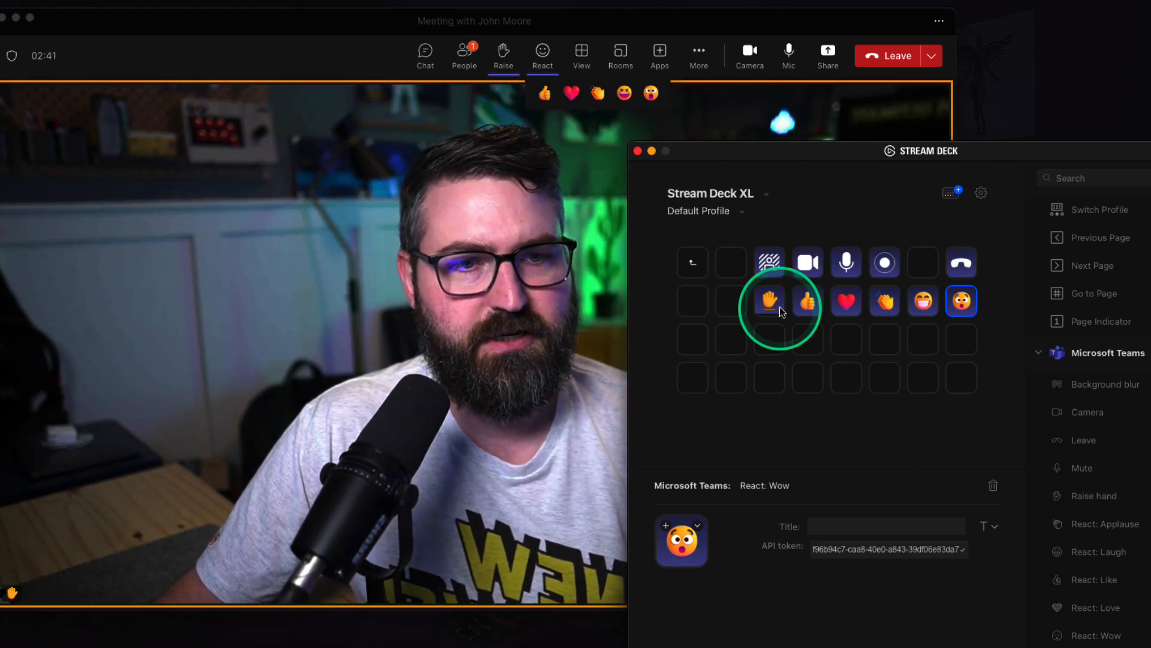
{"action": "left_click", "coordinate": [780, 307]}
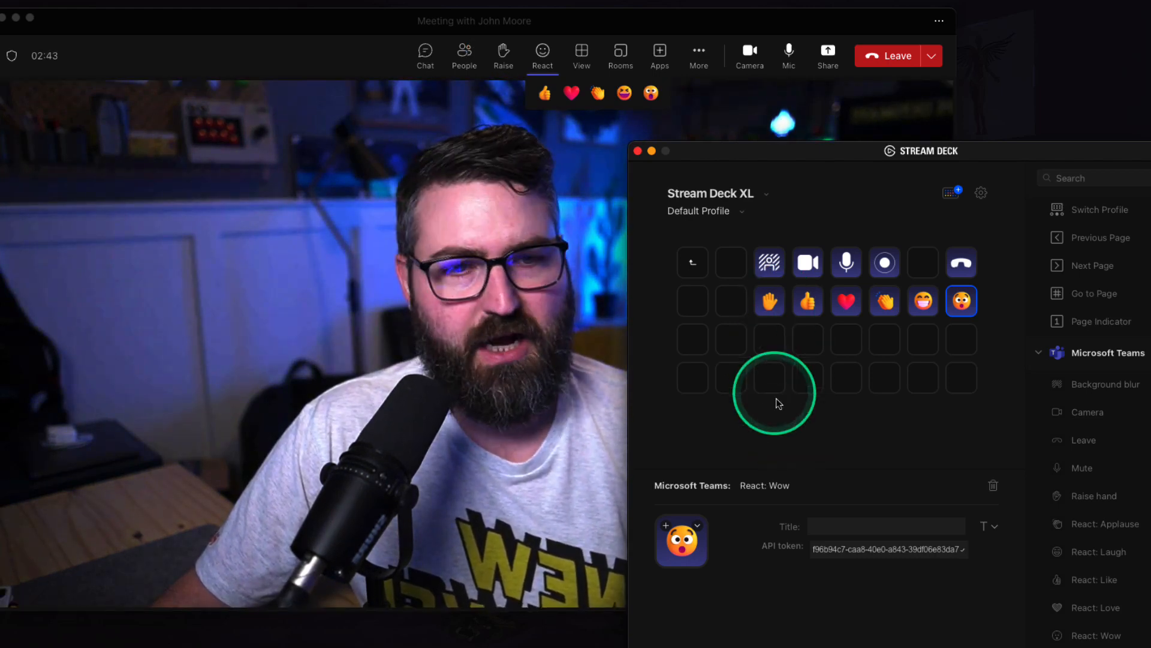
{"action": "left_click", "coordinate": [347, 62]}
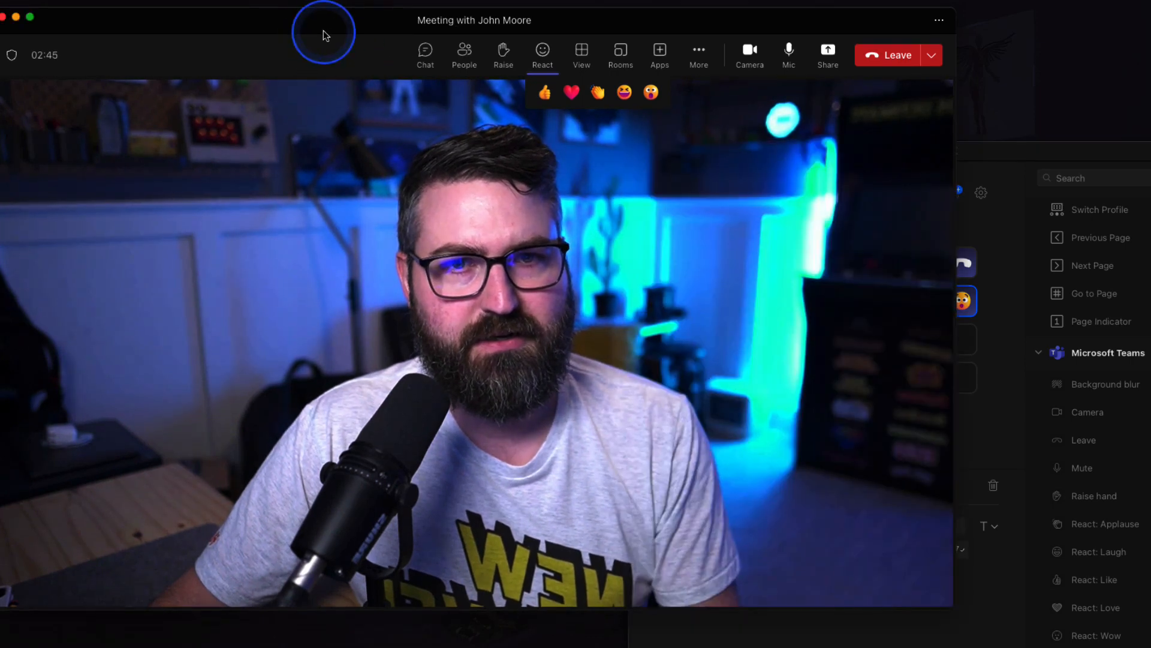
{"action": "left_click", "coordinate": [1052, 140]}
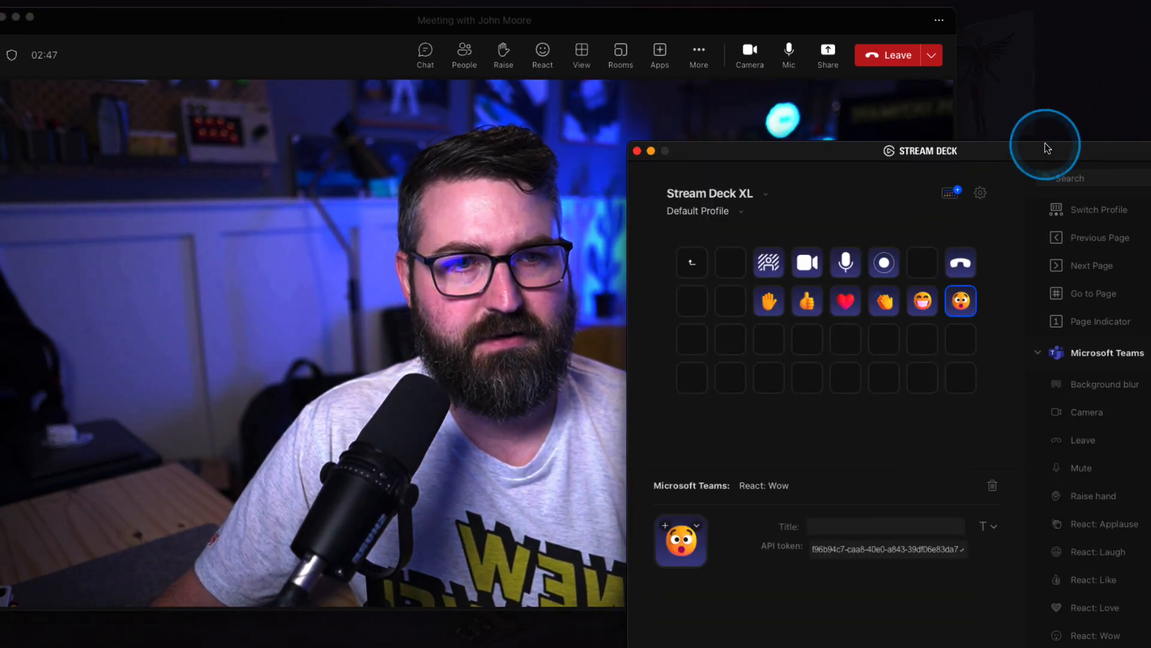